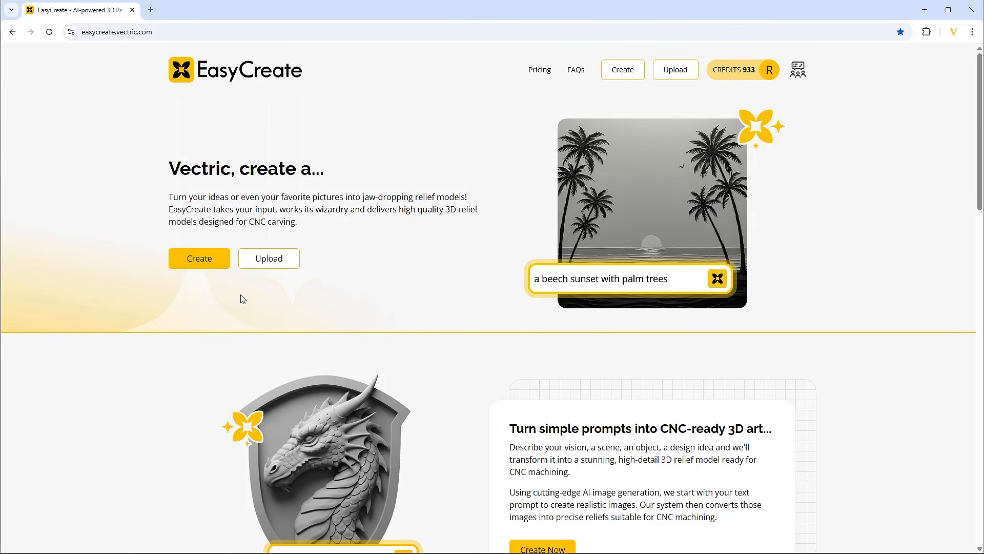
Step: Open EasyCreate's Create page and enter the prompt 'a cartoon style happy fairy'
click(204, 262)
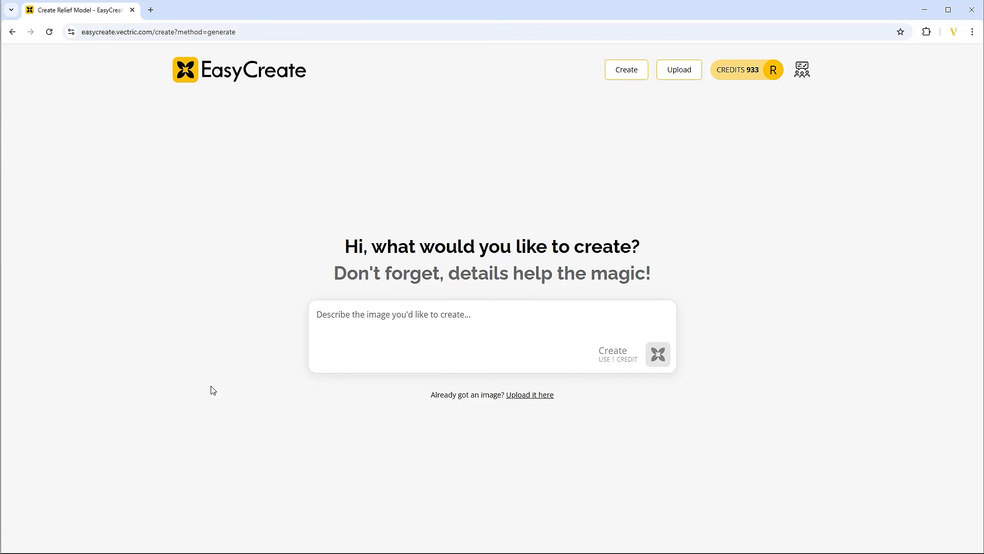
click(344, 314)
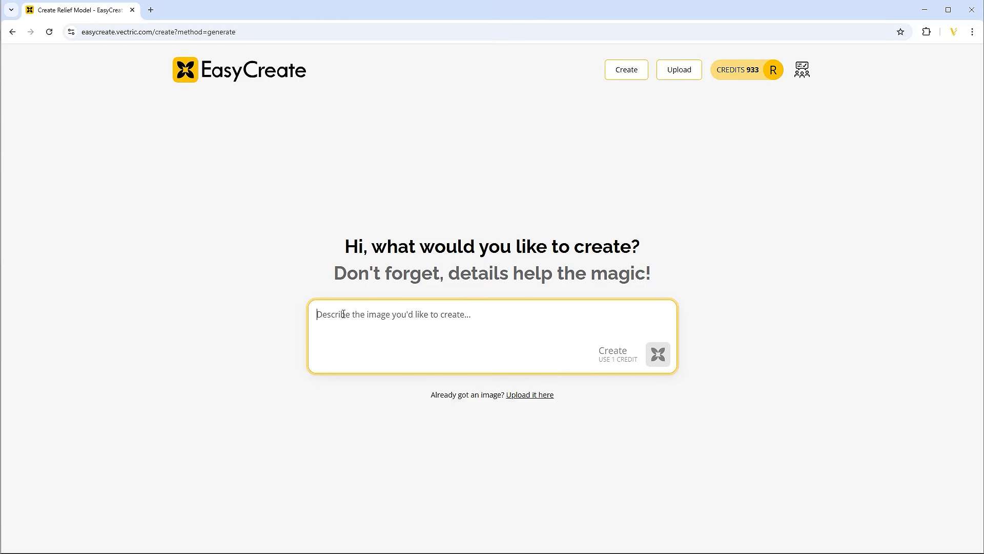
text(a cartoon)
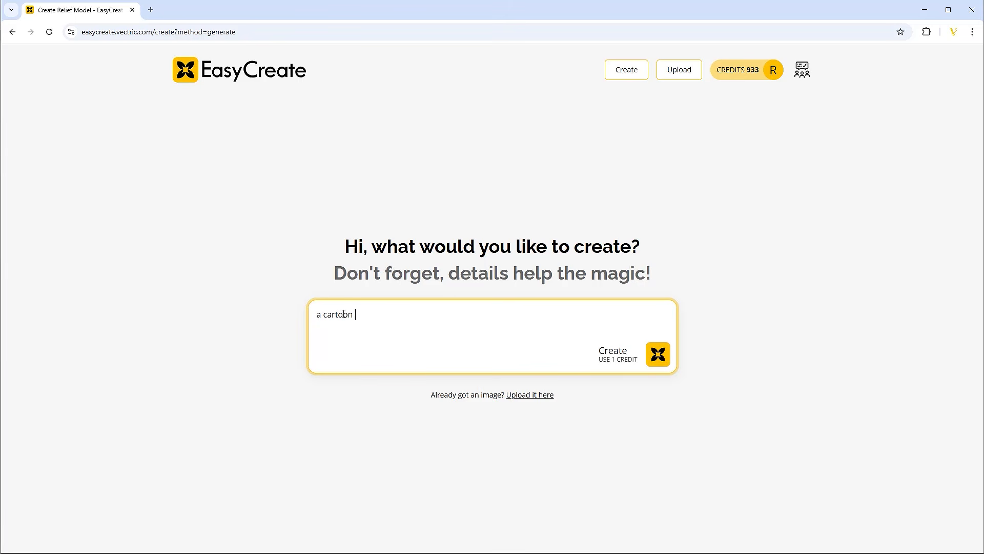
text( style happy fairy)
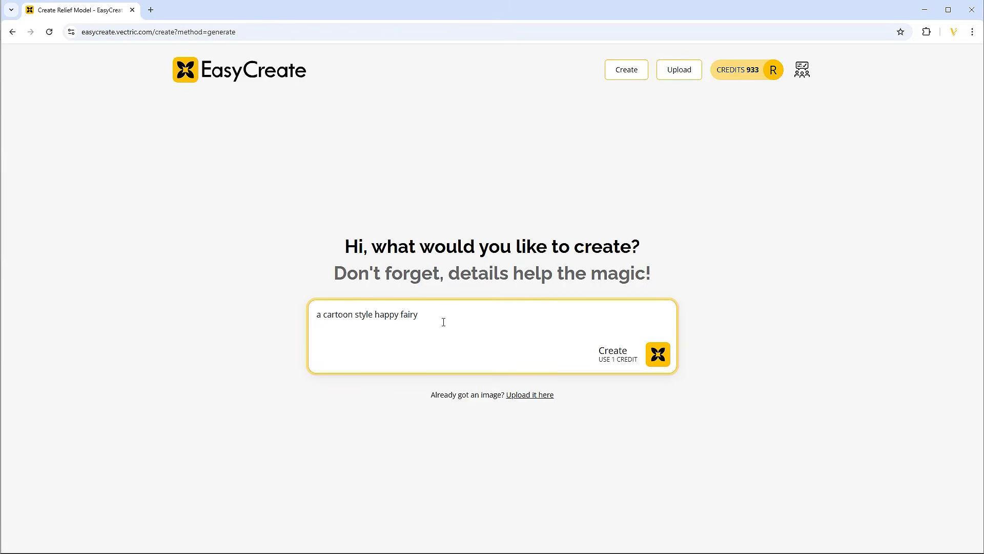
Step: Generate fairy images and continue with the long-haired fairy raising one arm
click(648, 358)
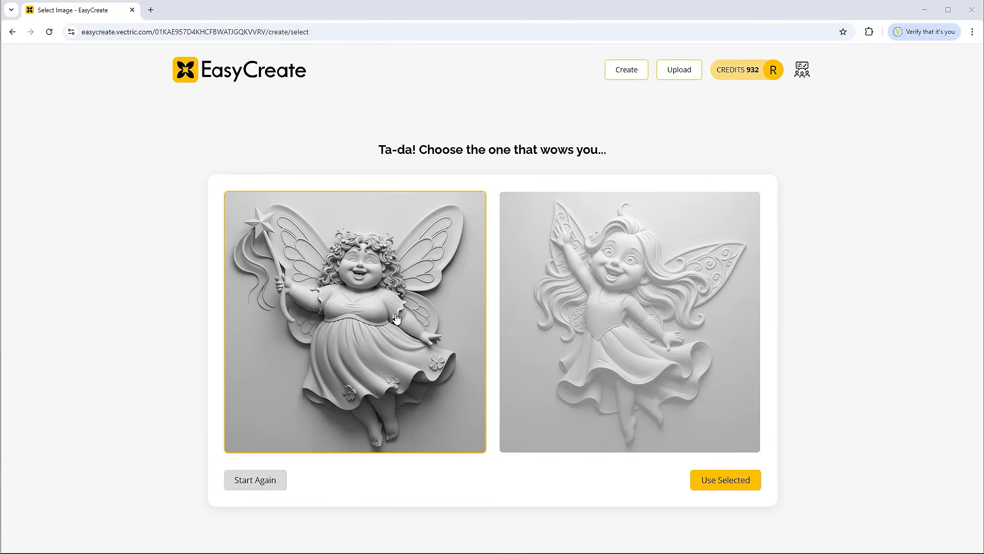
click(626, 316)
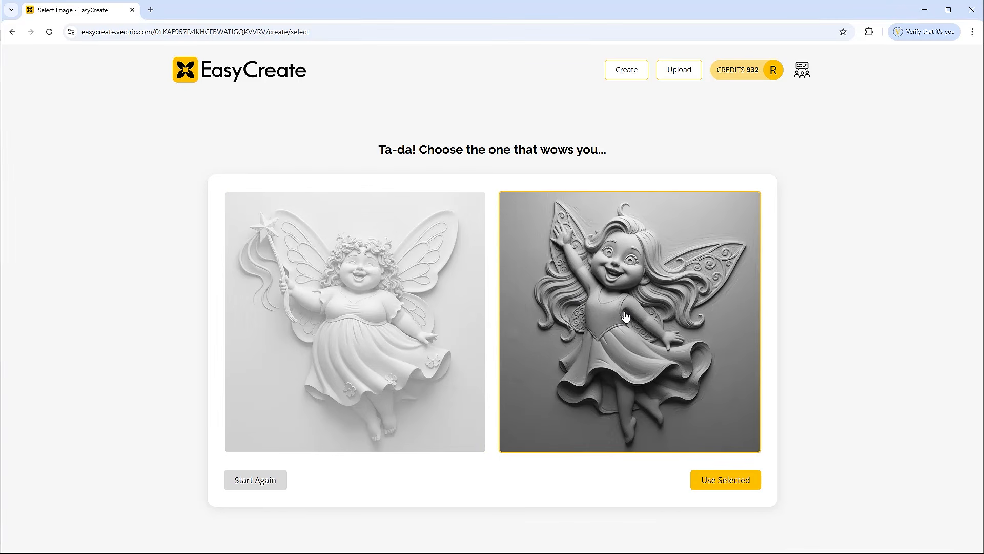
click(725, 480)
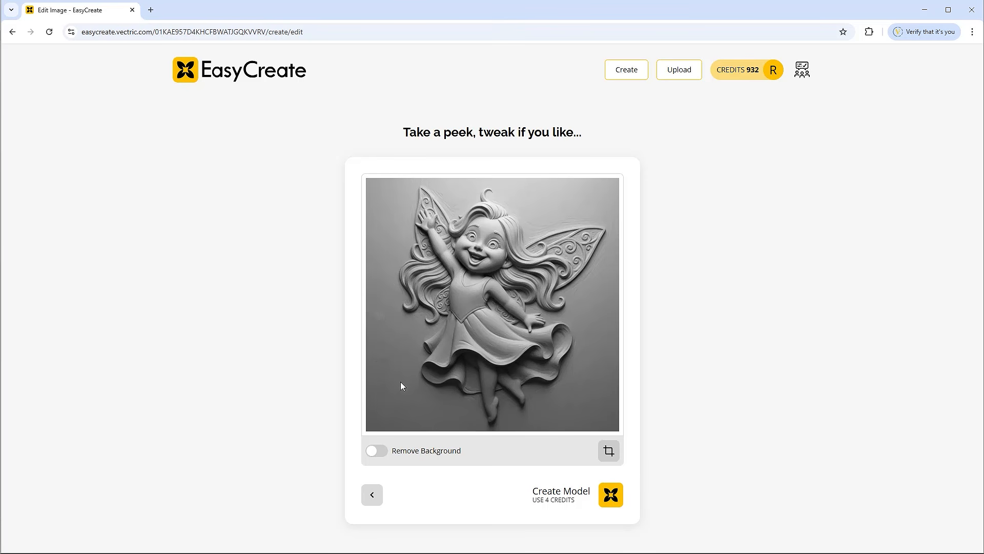
Step: Switch on Remove Background for the grayscale fairy image
click(376, 451)
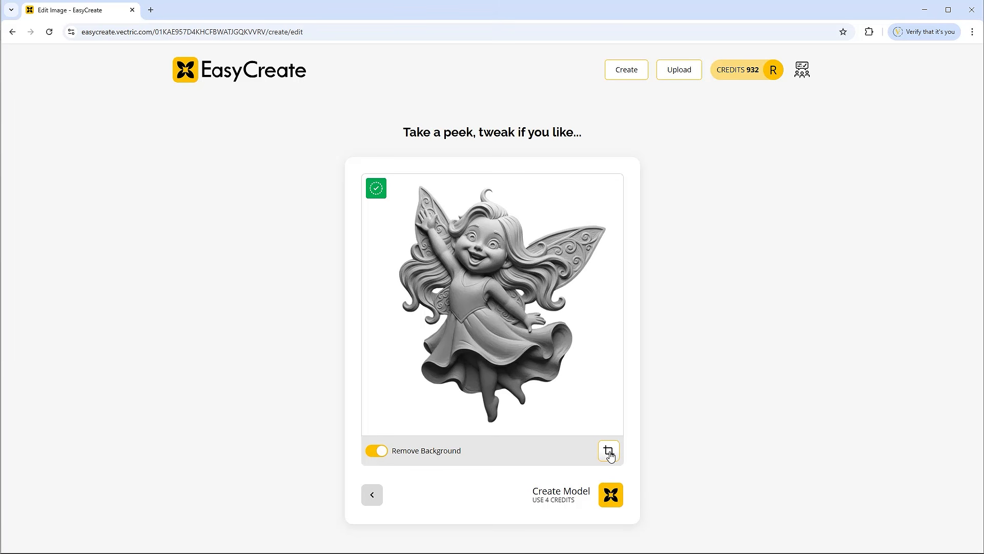
click(609, 451)
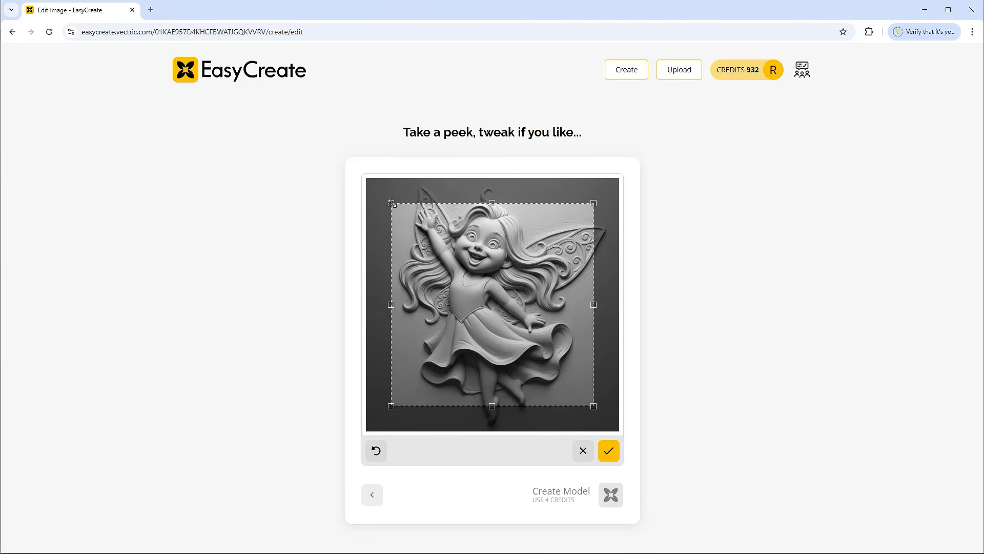
mouse_move(391, 203)
mouse_down()
mouse_move(383, 184)
mouse_move(428, 325)
mouse_move(376, 195)
mouse_up()
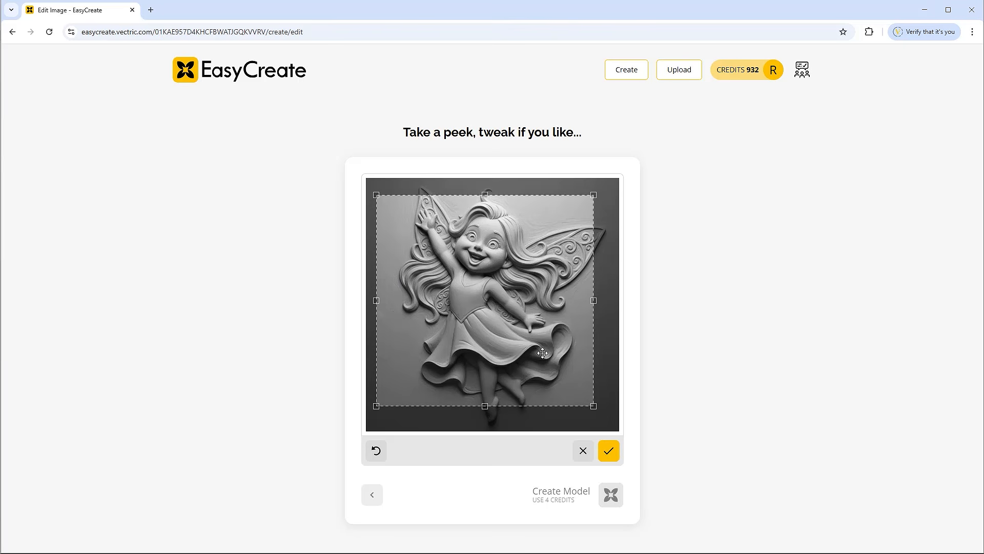
click(603, 385)
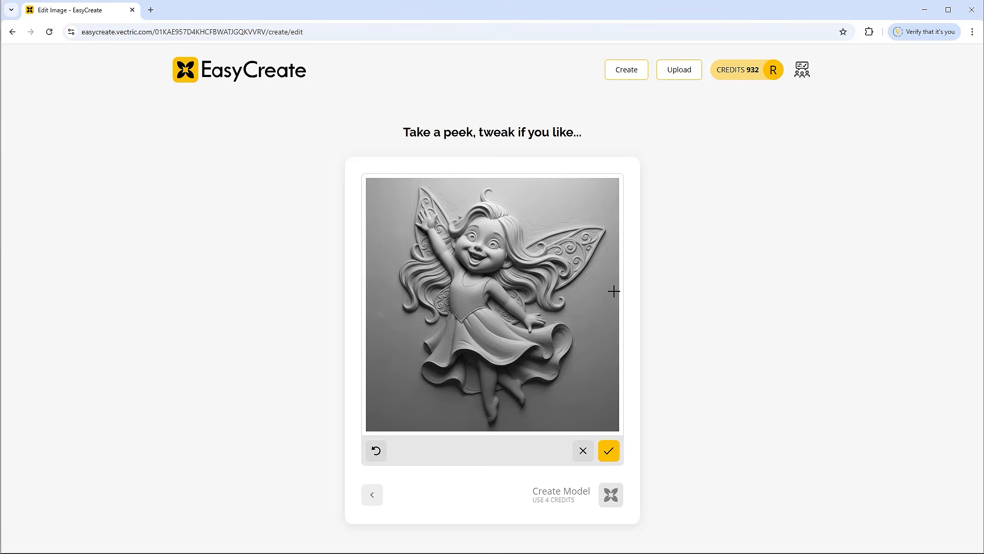
drag(614, 291, 375, 410)
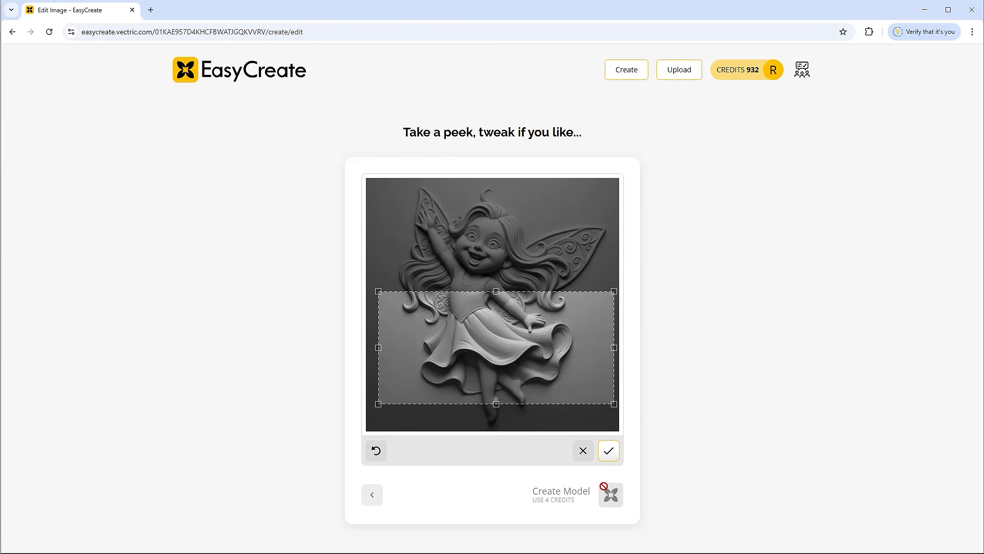
click(583, 451)
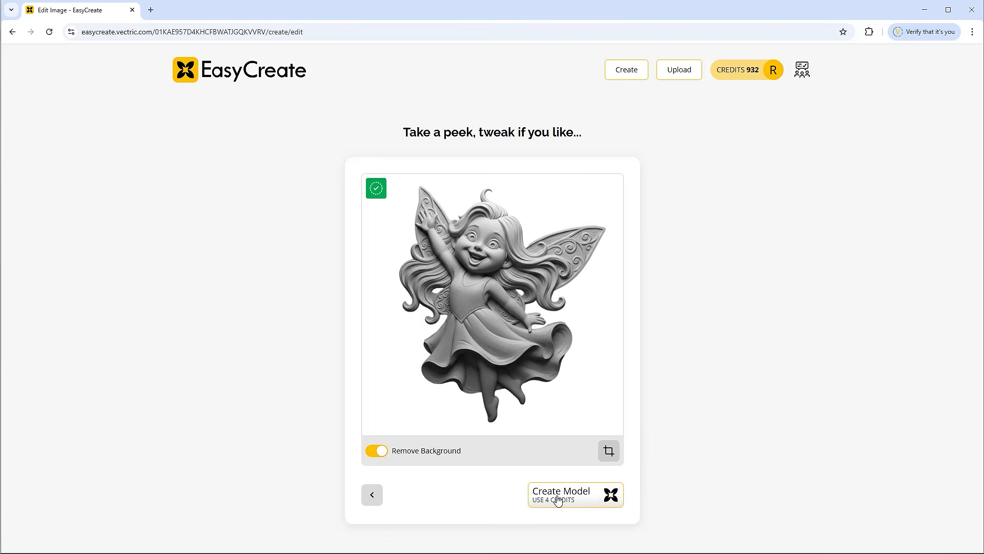
Step: Spend 4 credits to build the 'Happy Cartoon Fairy Relief' 3D model
click(613, 494)
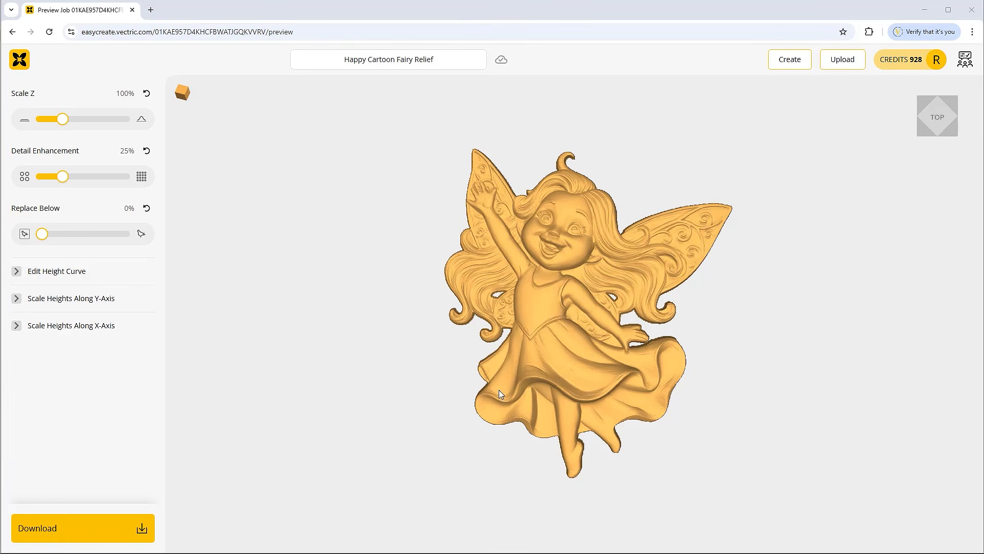
Step: Inspect the relief from side and oblique angles, return to top view, and show the material choices
drag(509, 475, 493, 530)
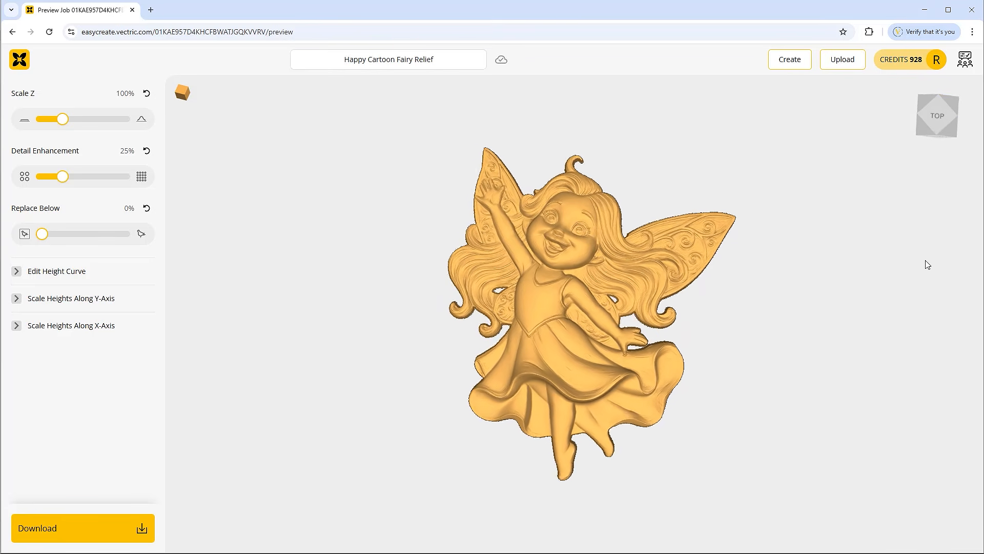
click(925, 134)
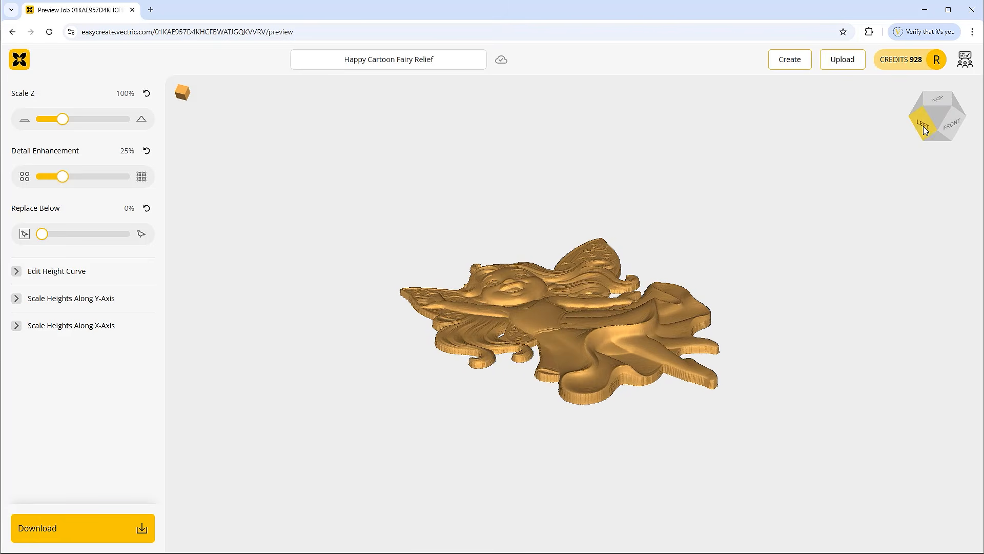
click(921, 125)
click(948, 132)
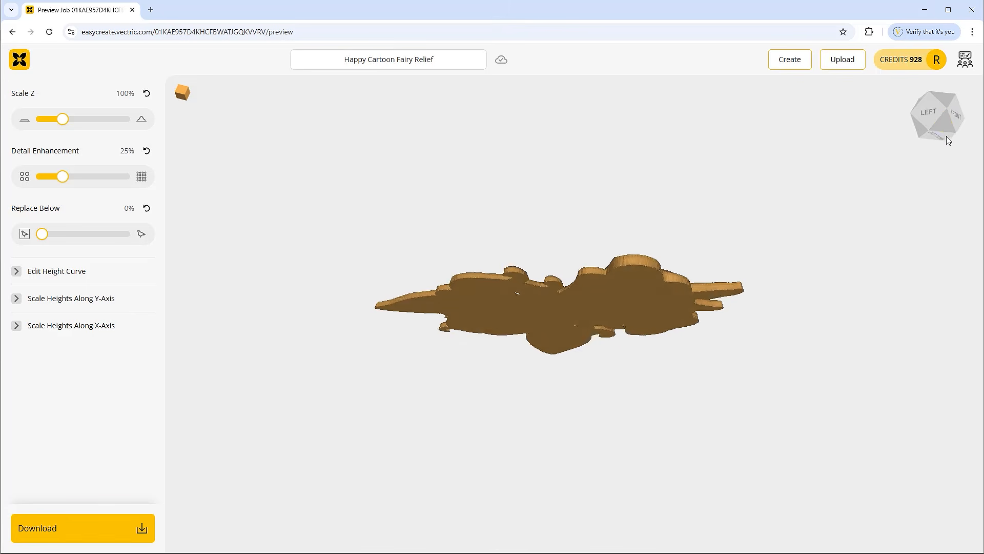
click(950, 114)
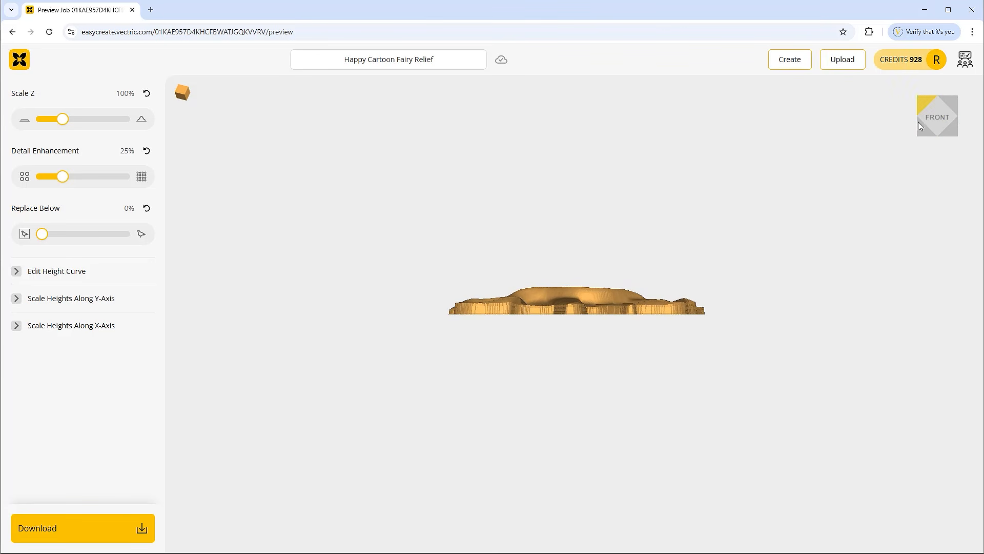
click(920, 117)
click(942, 94)
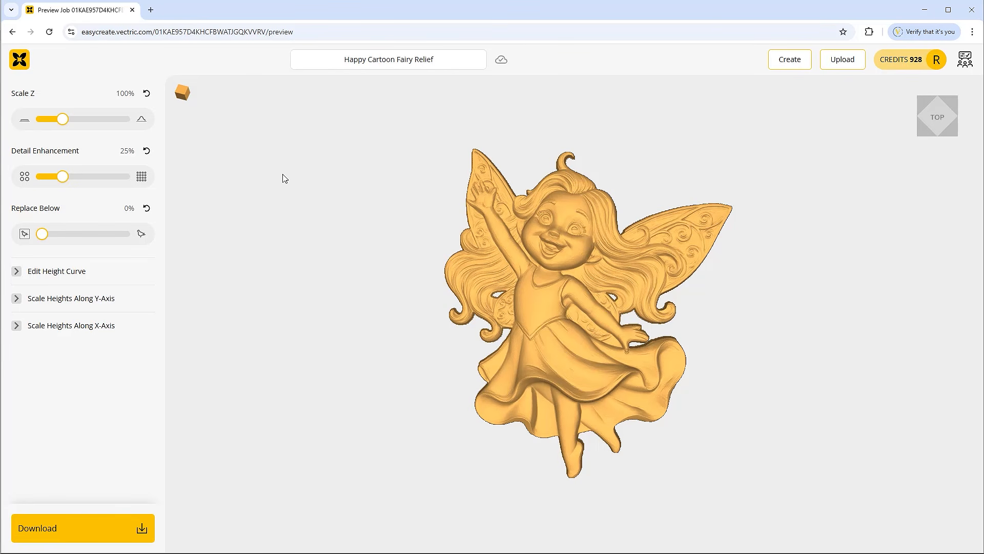
click(183, 93)
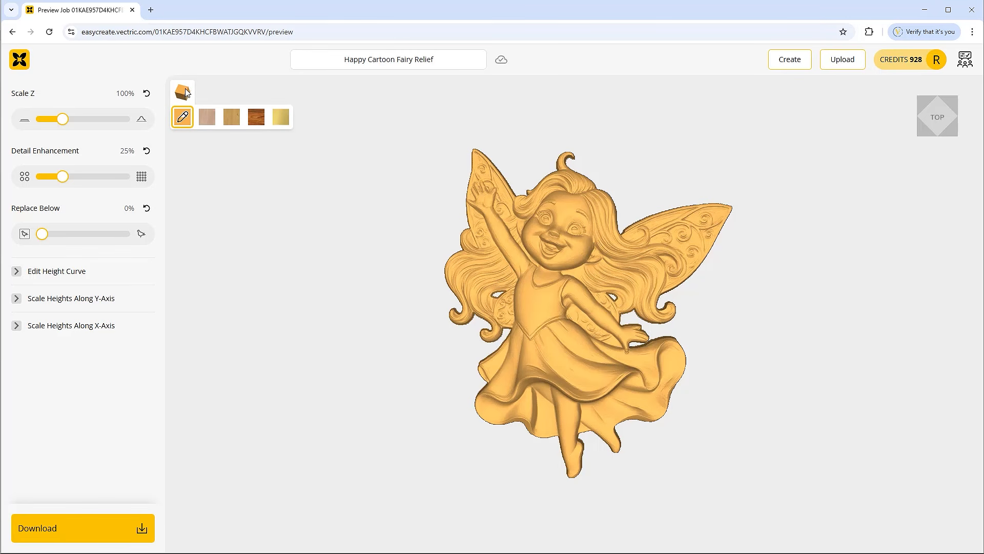
Step: Preview light wood, golden wood and dark walnut finishes, ending on gold
click(183, 116)
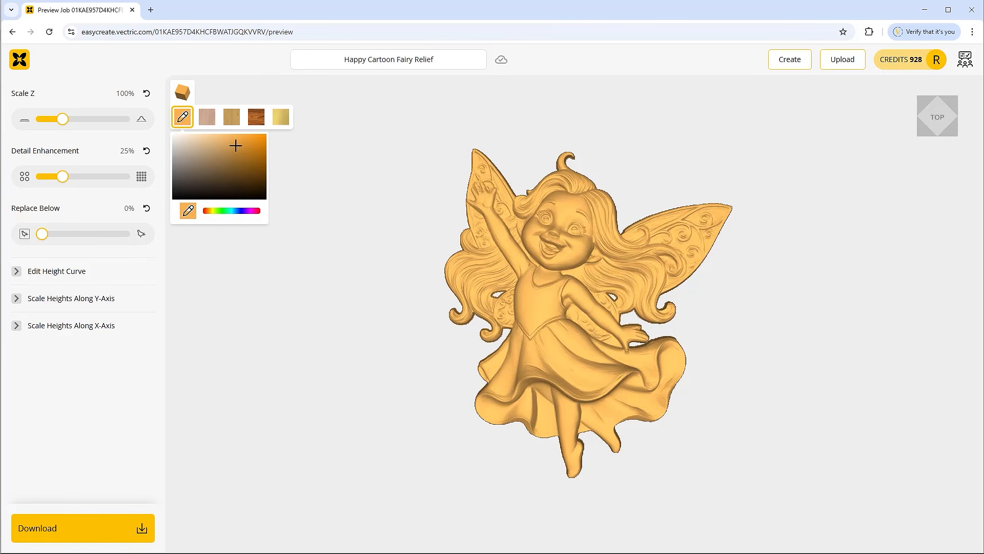
click(207, 117)
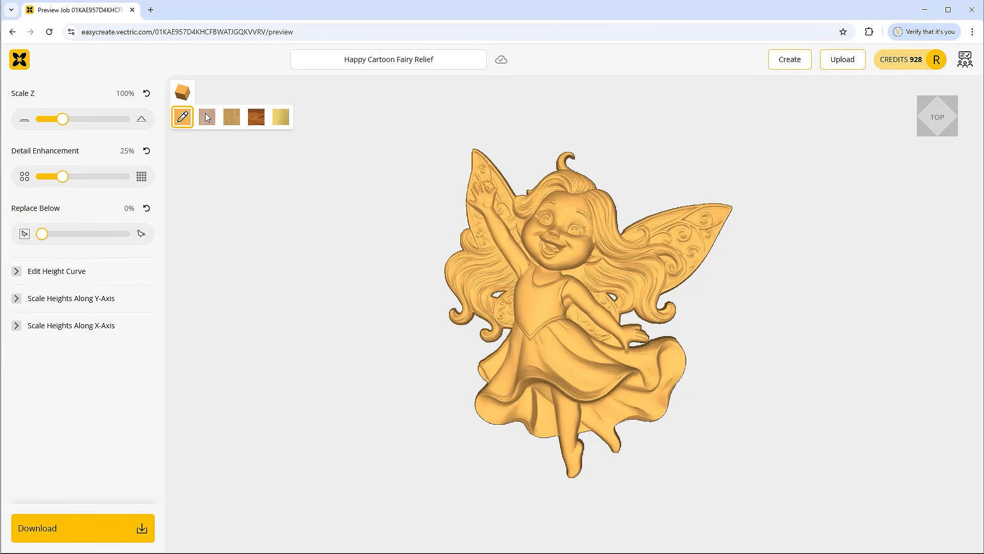
click(233, 118)
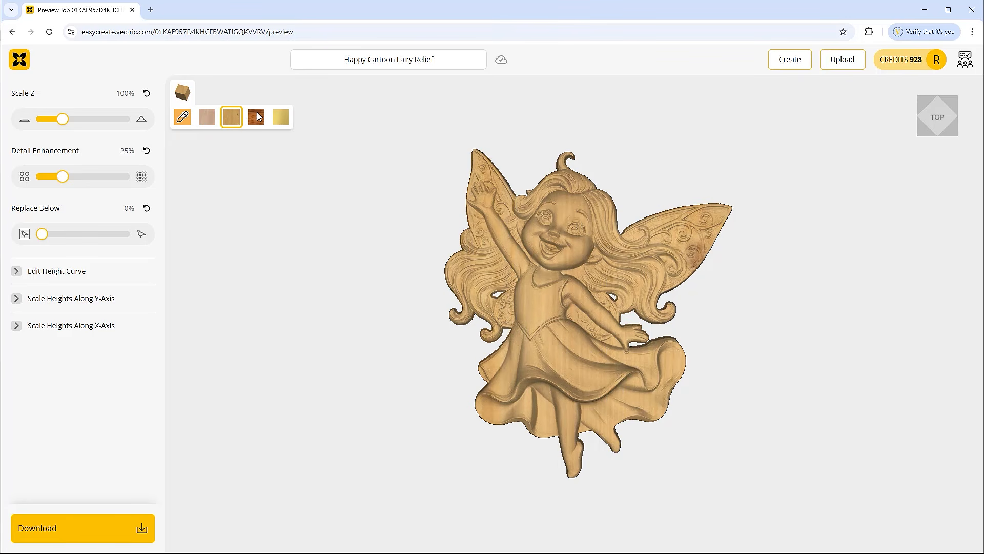
click(258, 116)
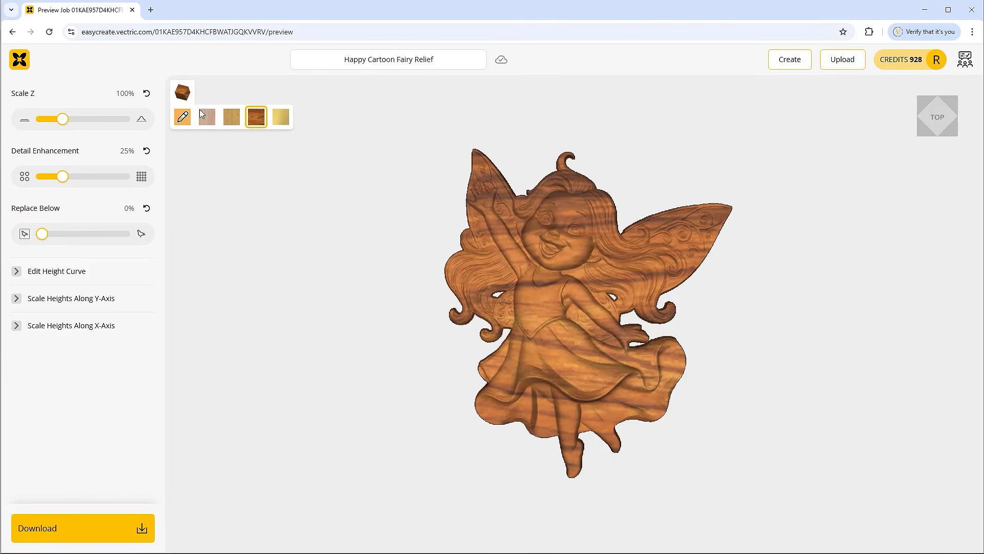
click(286, 118)
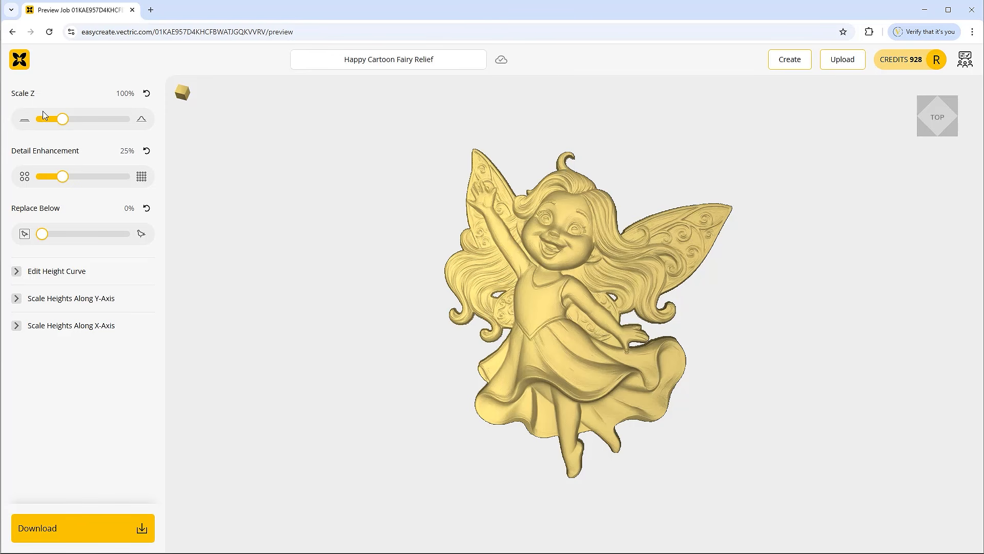
drag(462, 471, 859, 272)
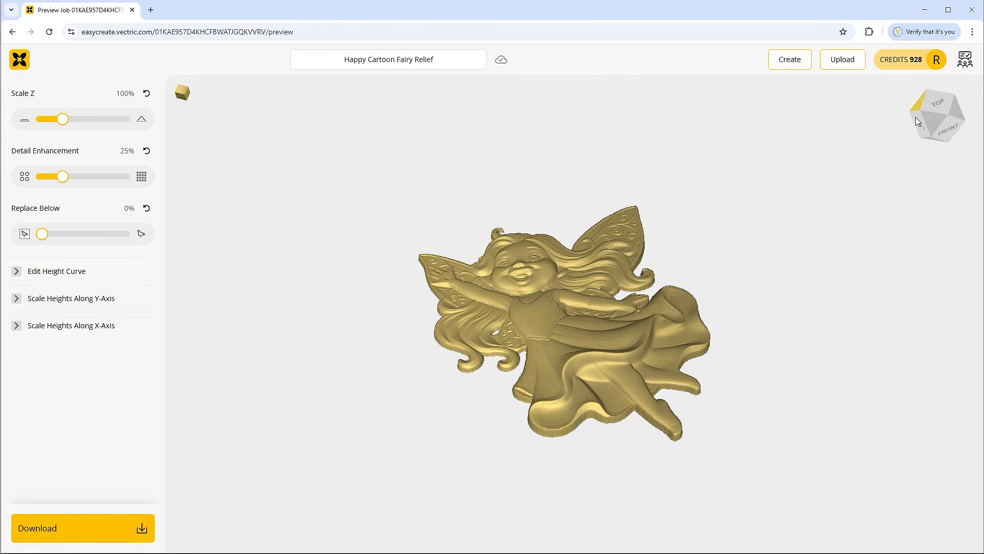
click(936, 118)
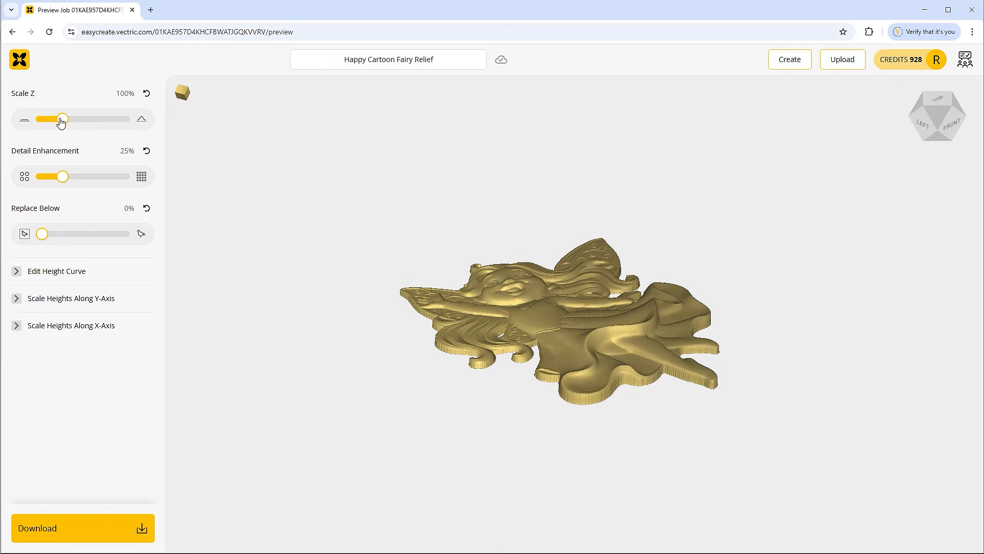
drag(62, 121, 134, 127)
drag(777, 291, 734, 463)
drag(734, 388, 734, 426)
drag(123, 125, 44, 130)
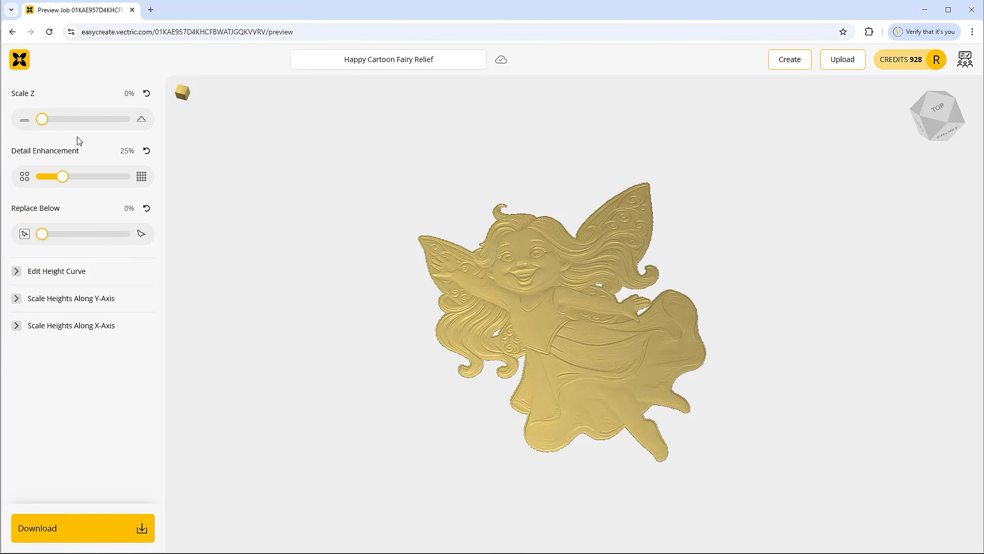
click(148, 94)
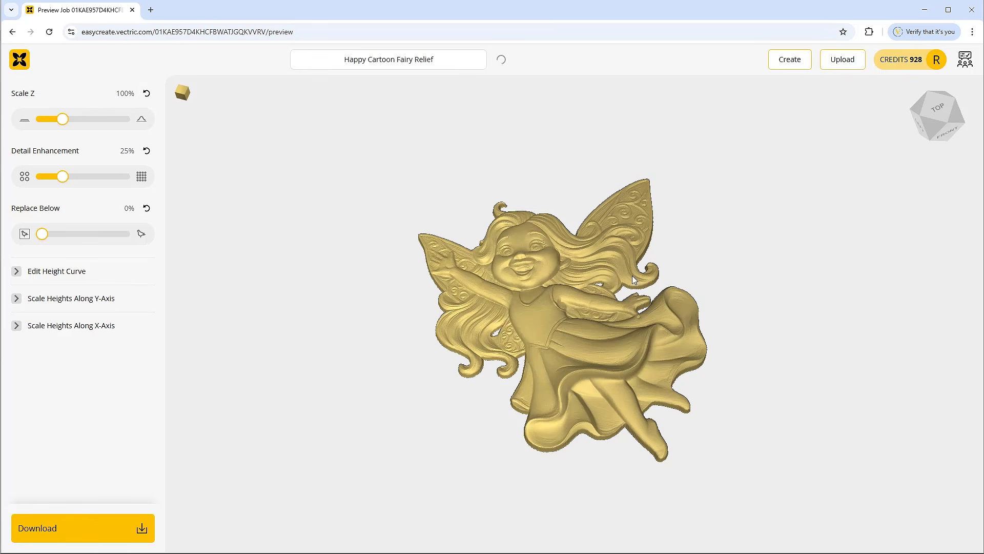
drag(768, 308, 706, 350)
drag(625, 207, 472, 205)
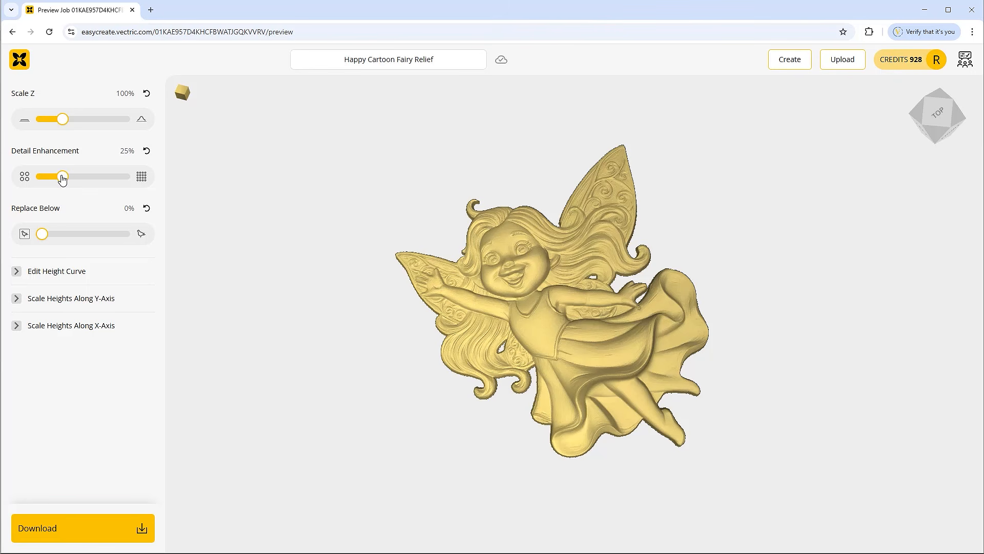
drag(62, 179, 15, 182)
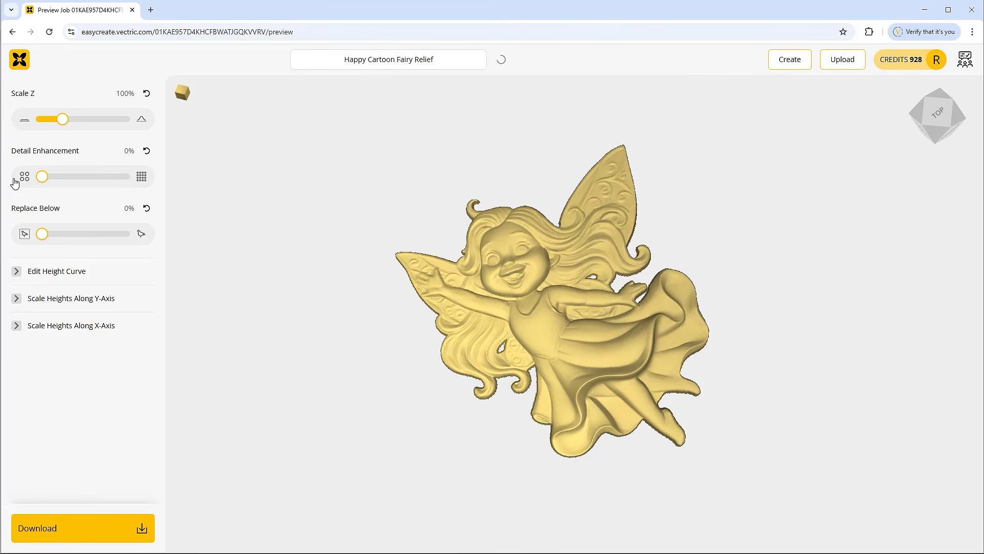
click(146, 152)
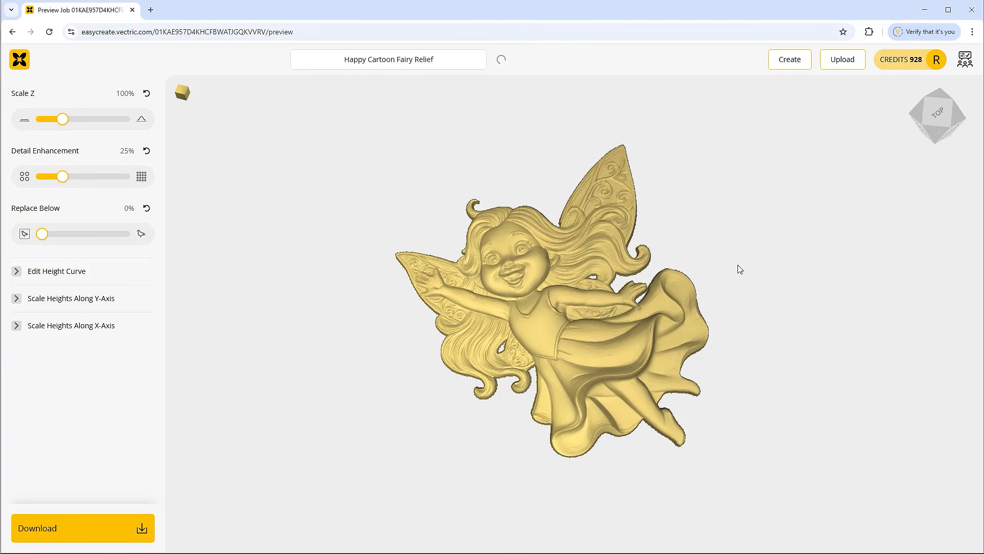
drag(719, 282, 430, 300)
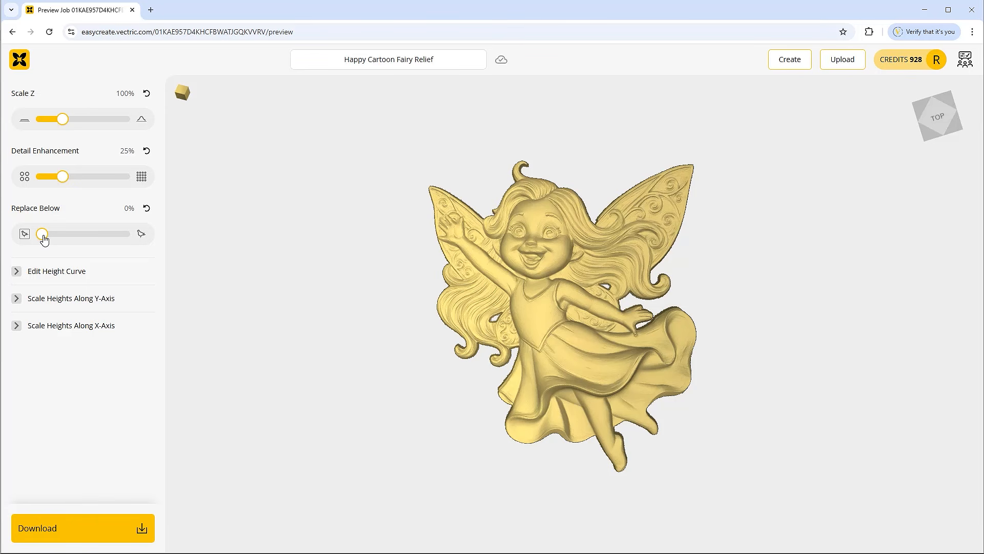
Step: Set Replace Below to 1% on the fairy relief and snap back to top view
drag(514, 303, 556, 252)
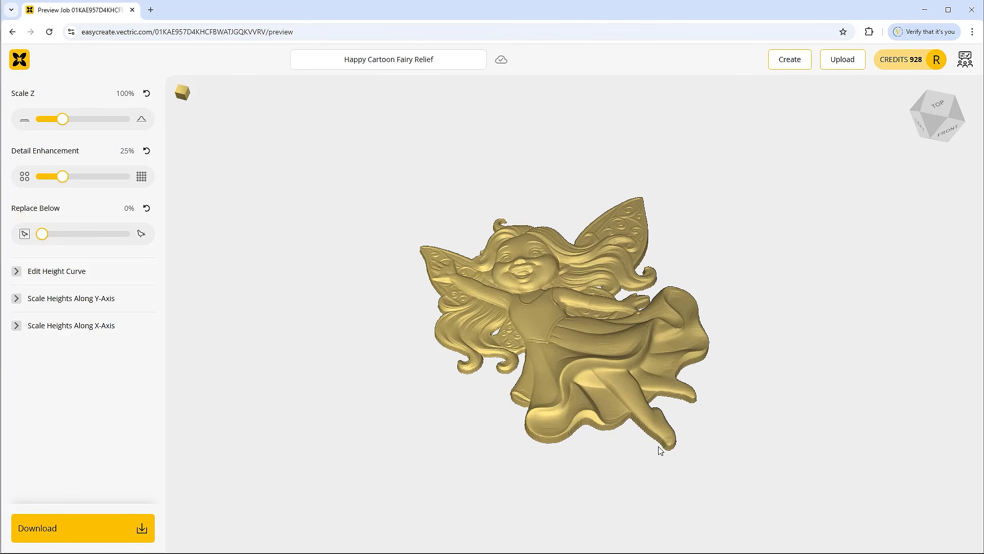
drag(603, 273, 628, 350)
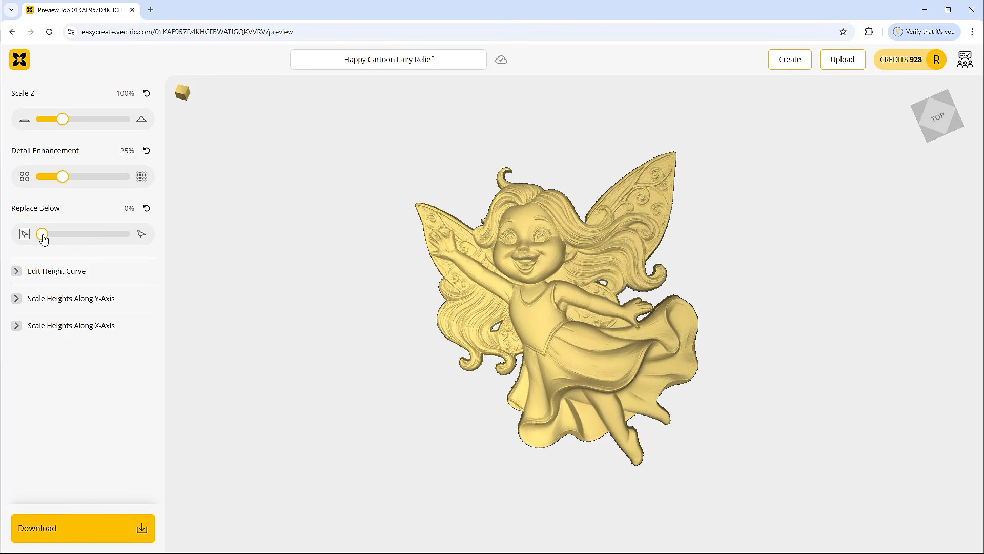
drag(43, 239, 89, 243)
drag(120, 240, 43, 245)
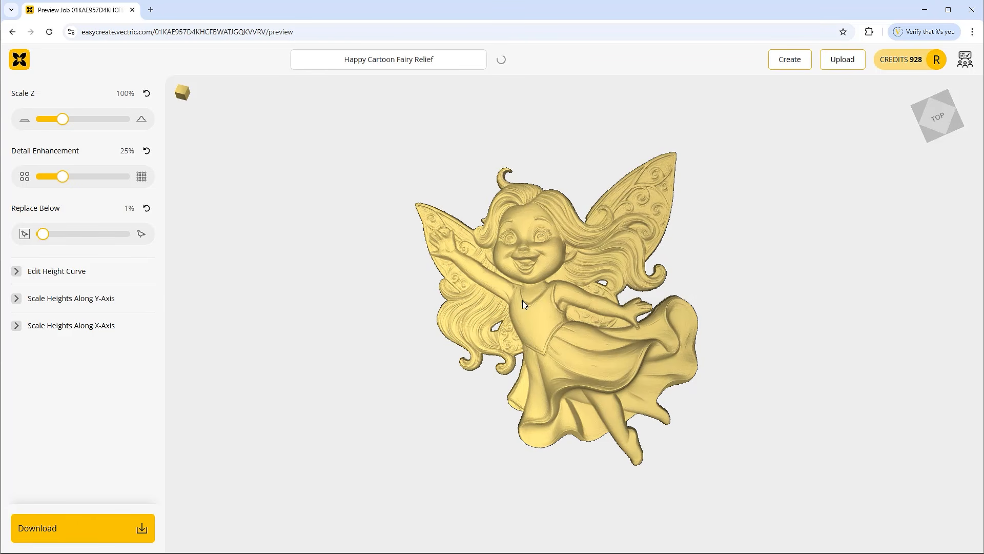
drag(447, 393, 377, 434)
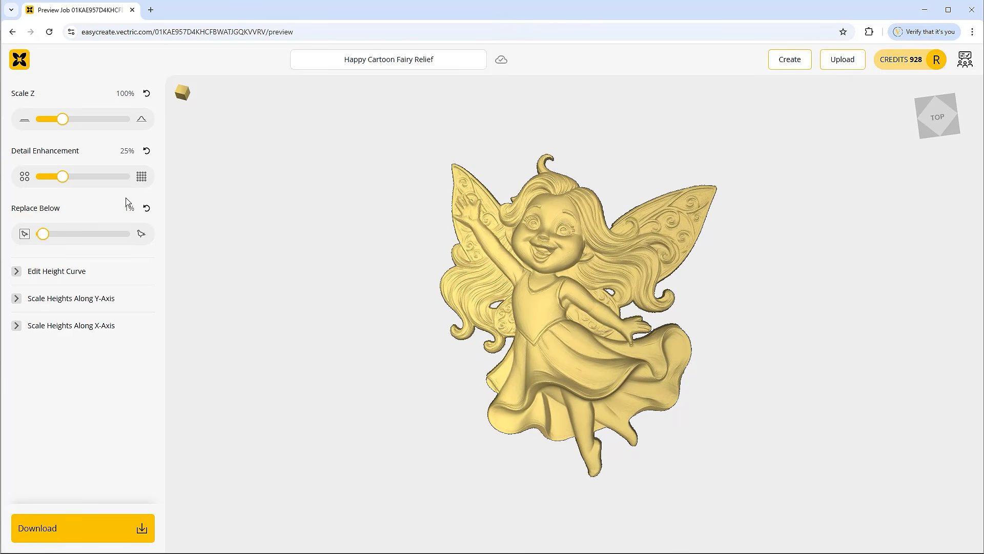
drag(418, 333, 428, 336)
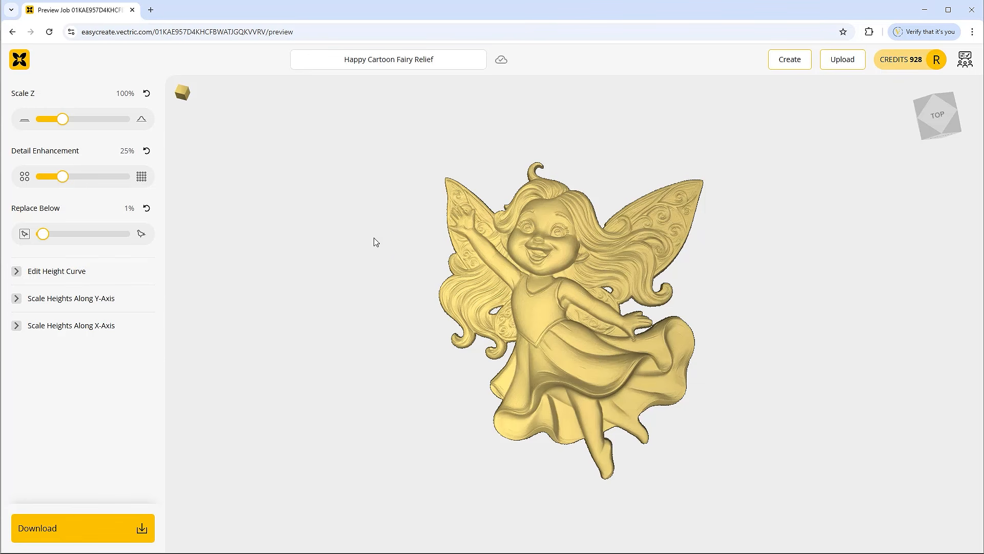
drag(616, 304, 617, 324)
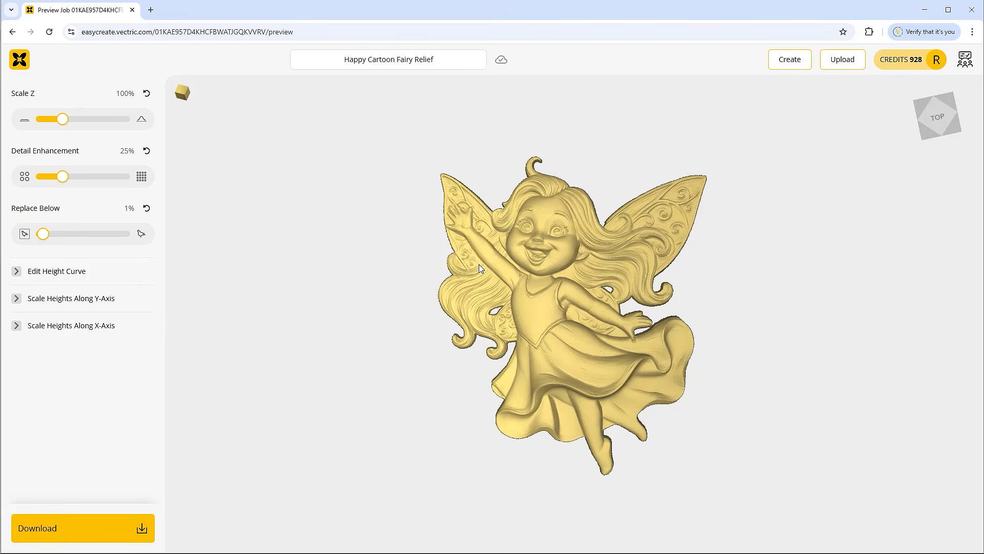
click(943, 118)
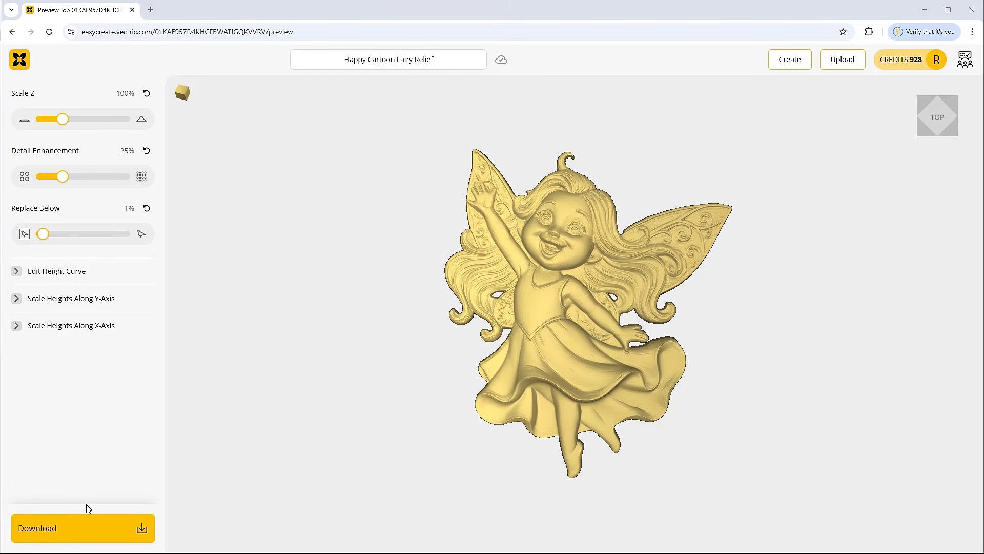
Step: Download the fairy relief as a V3M file
click(103, 529)
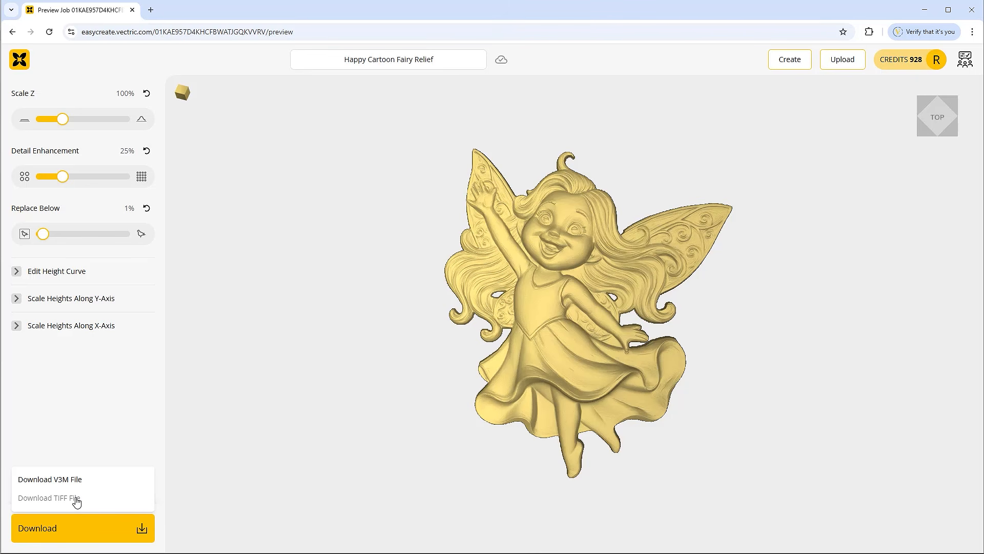
click(71, 483)
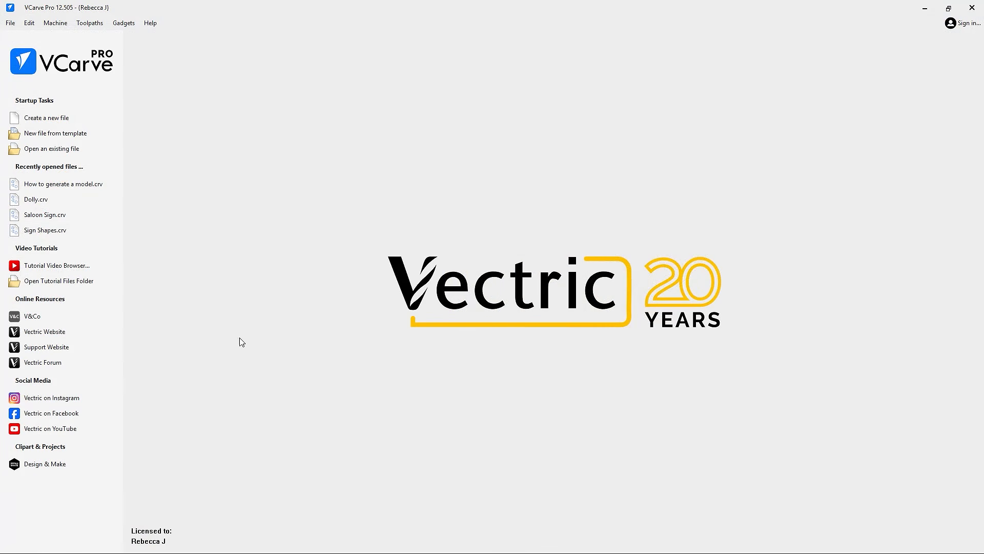
Step: Create a single-sided 10 x 8 x 0.75 inch job and view it in 3D
click(52, 116)
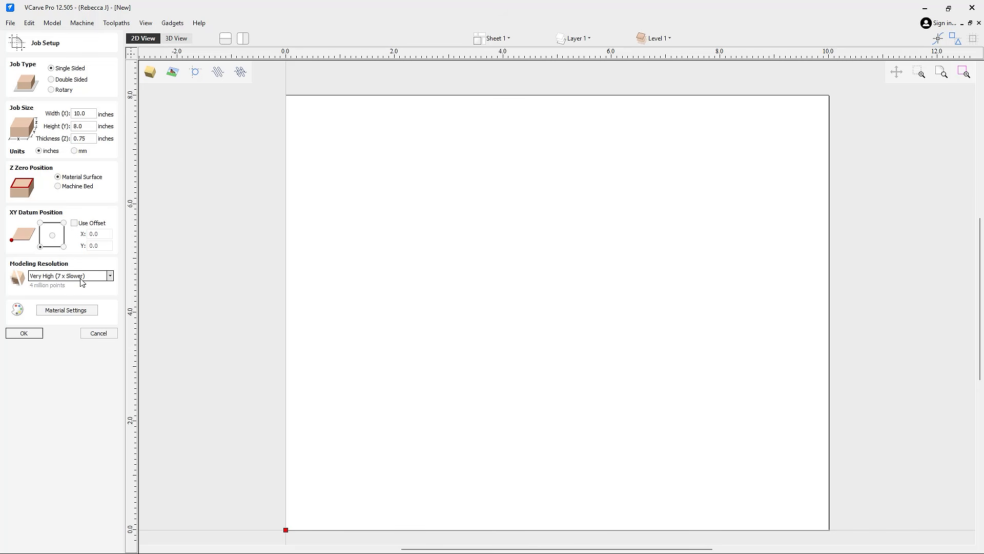
click(24, 334)
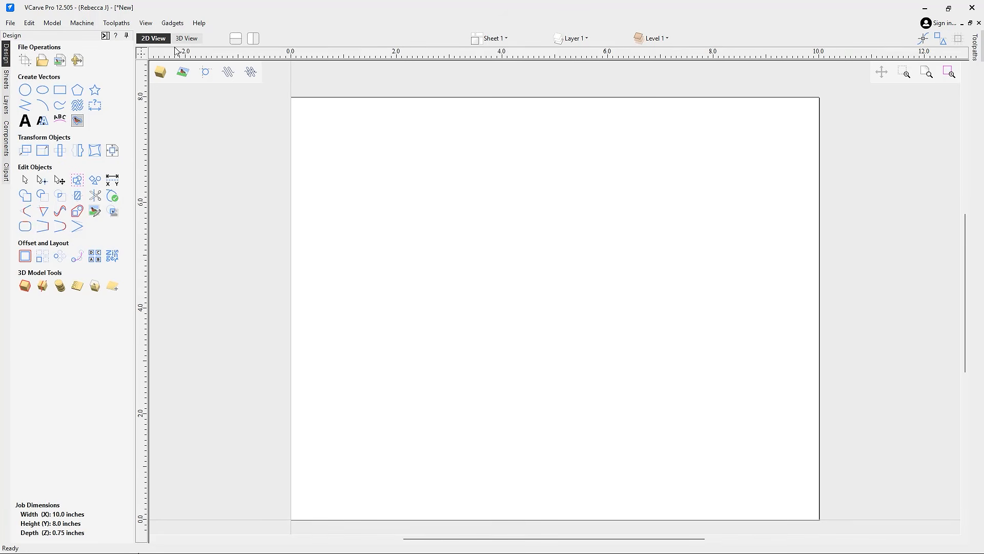
click(185, 39)
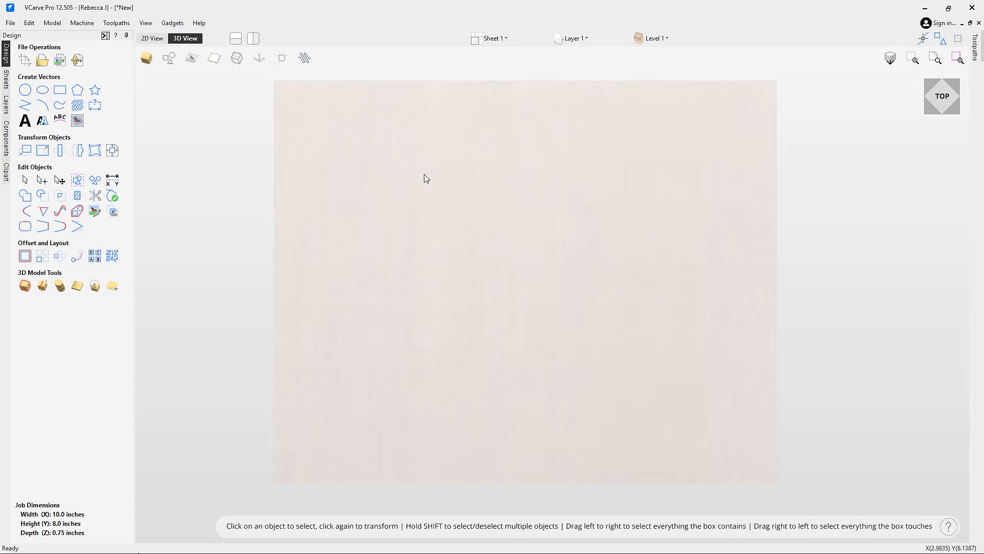
Step: Draw a 9.1 x 6.8 inch ellipse centred on the board
click(41, 91)
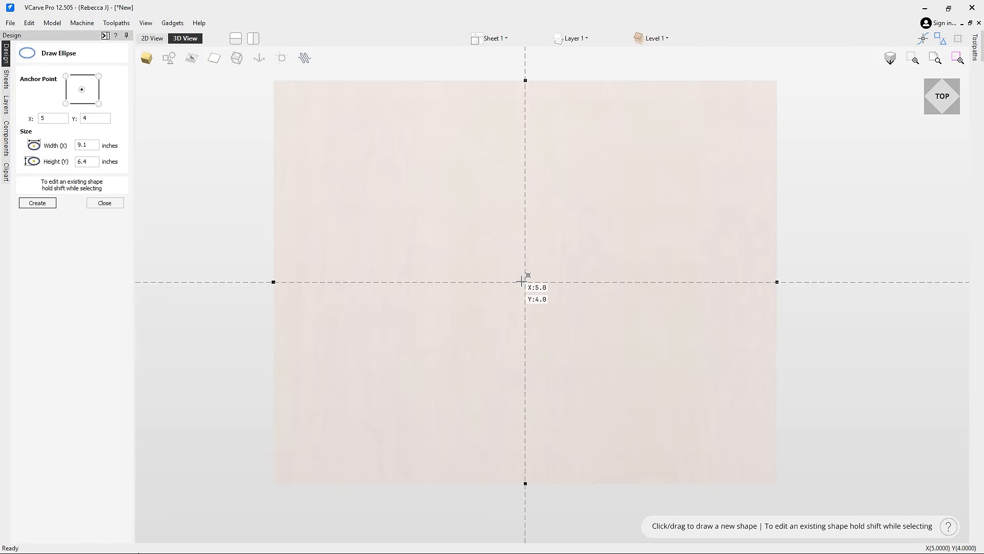
drag(527, 281, 754, 452)
click(105, 202)
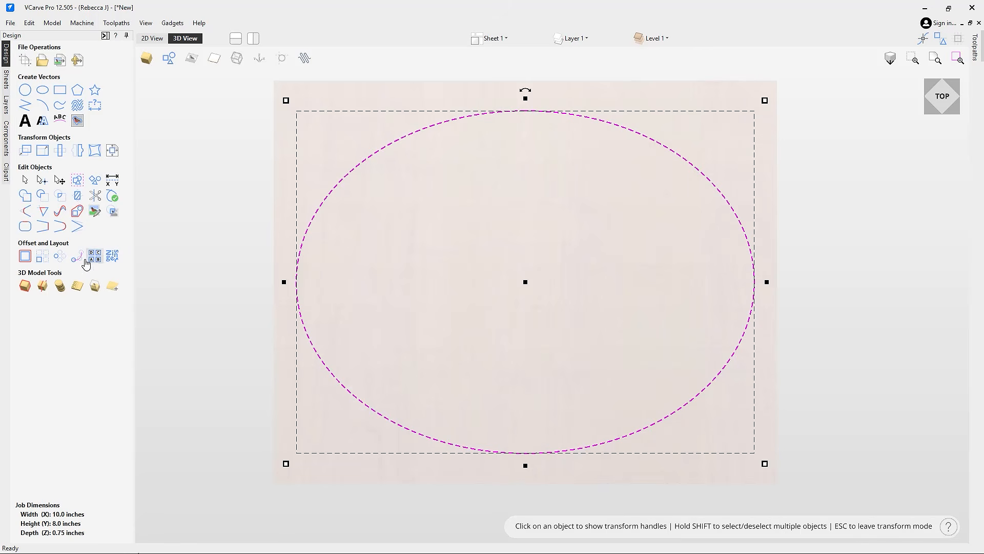
Step: Offset the ellipse 0.125 inches outward to form a border
click(28, 259)
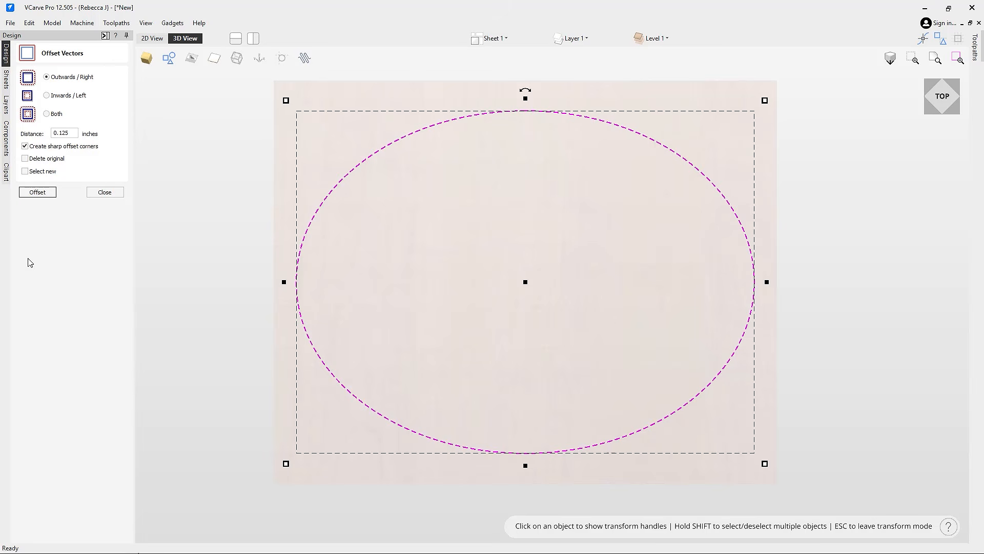
click(36, 196)
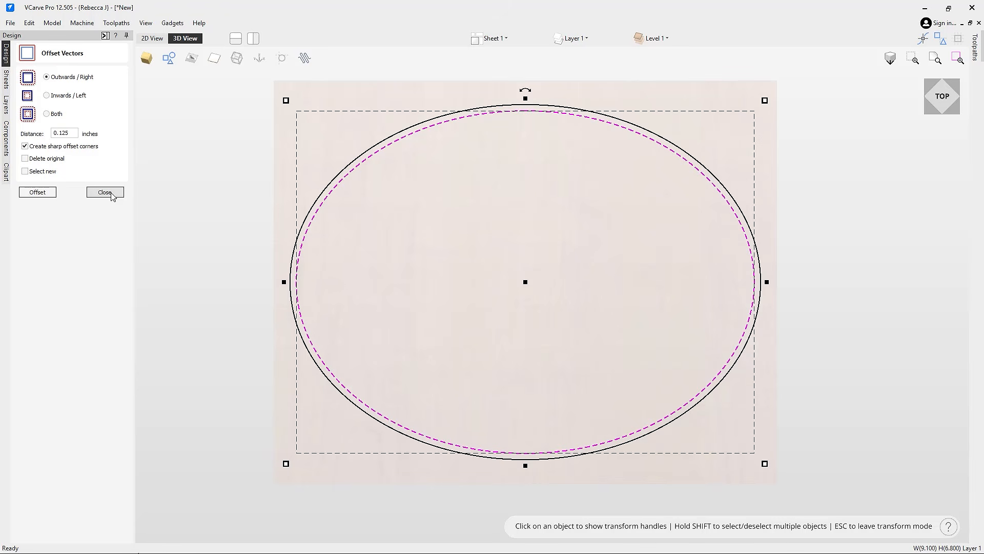
click(105, 192)
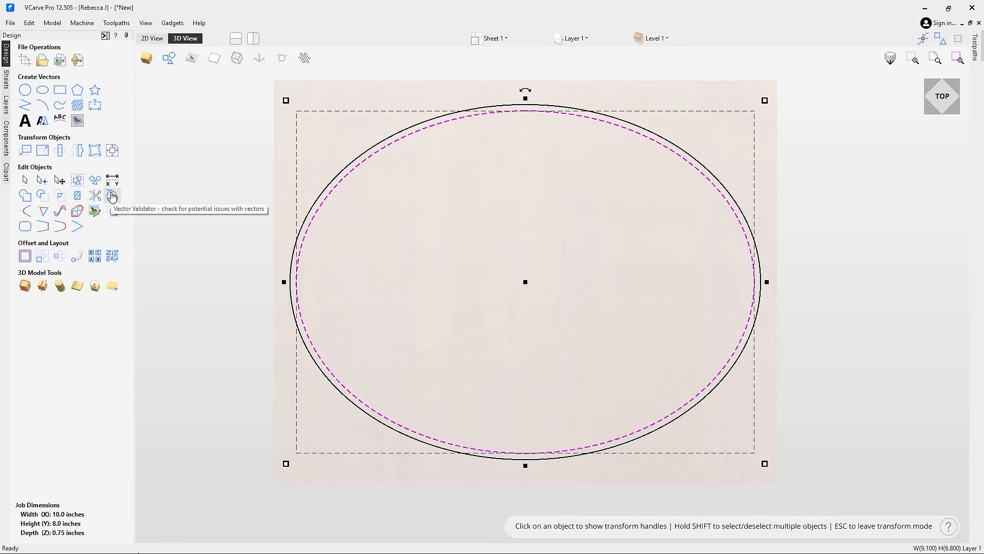
click(518, 202)
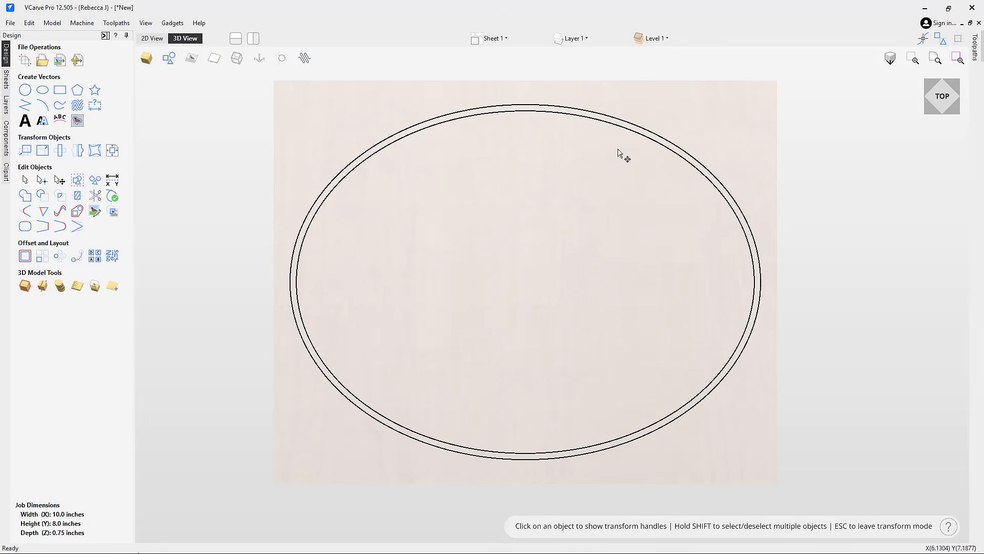
Step: Import Happy Cartoon Fairy Relief.v3m and shrink it to about half size
click(78, 62)
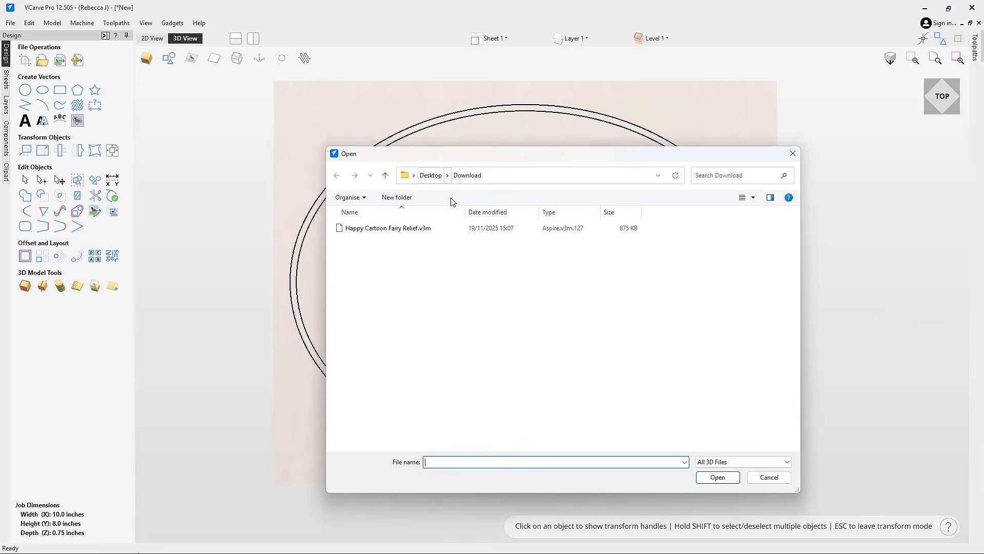
click(395, 230)
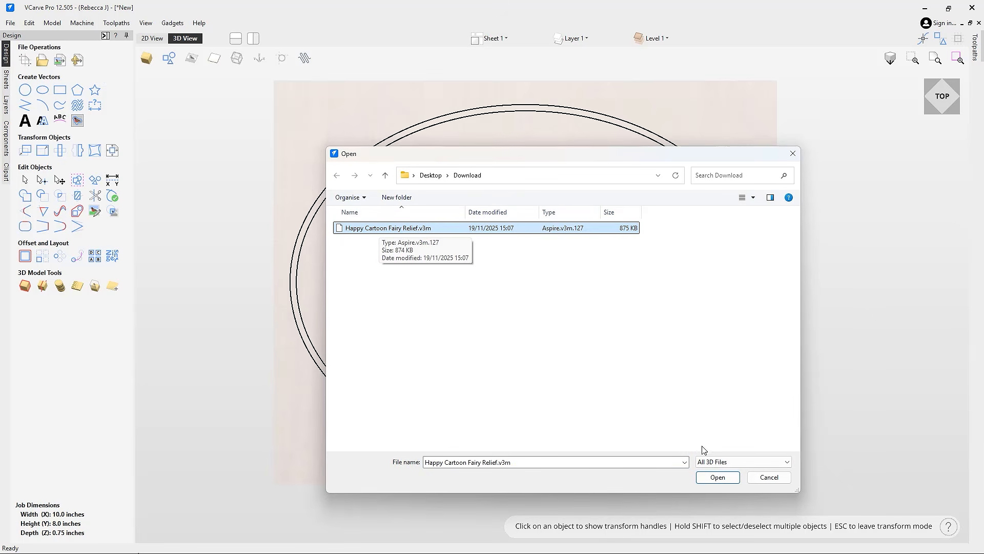
click(713, 482)
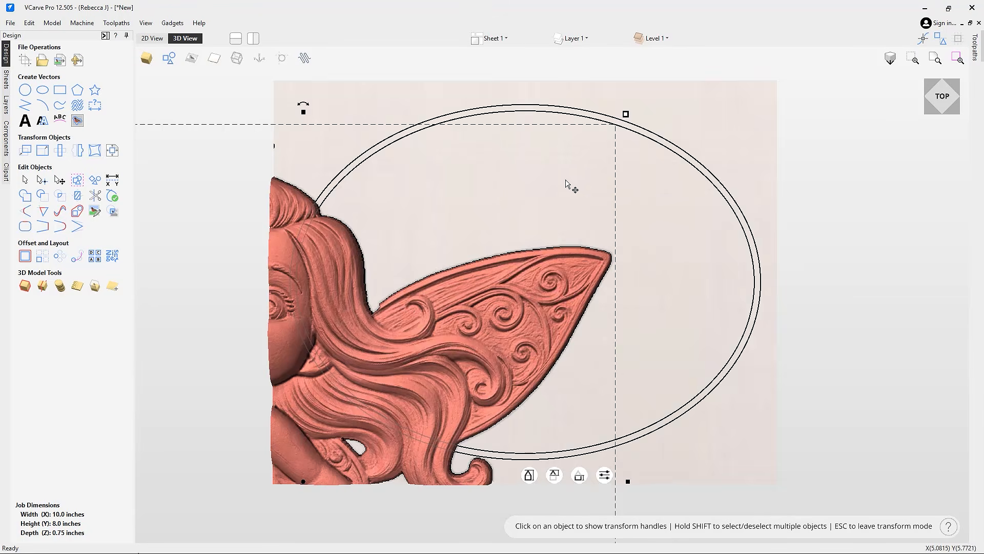
scroll(588, 176, down, 5)
drag(380, 400, 511, 249)
Step: Shrink the fairy further and move it up and right inside the oval
click(624, 230)
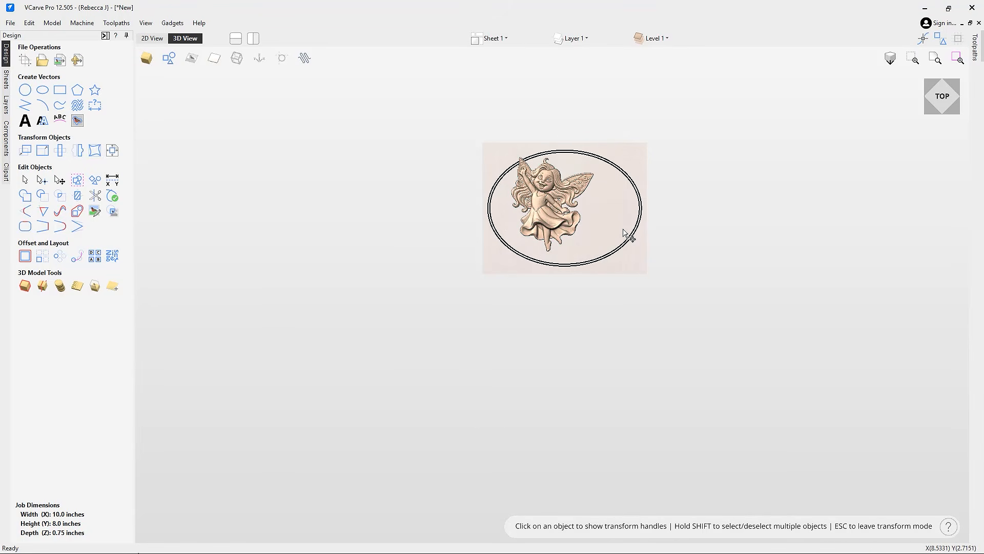
scroll(624, 230, up, 5)
click(482, 227)
drag(354, 117, 424, 198)
drag(511, 280, 608, 253)
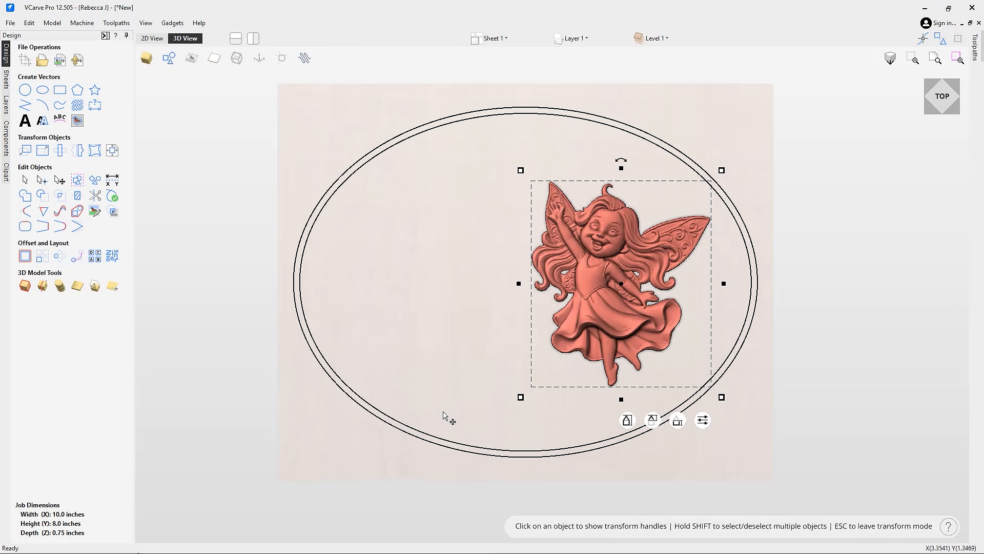
click(359, 378)
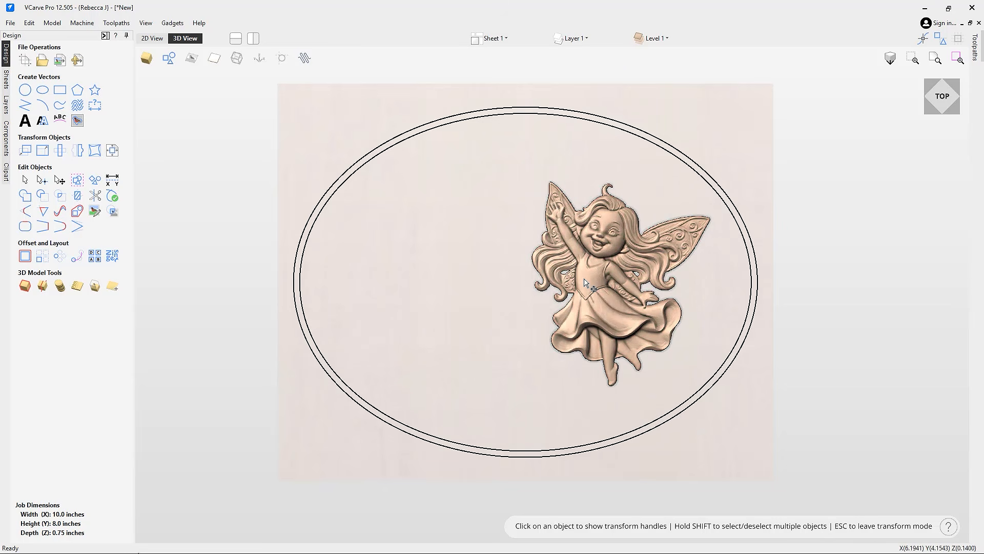
Step: Change the fairy relief's scale from 0.2978 to 0.35
click(586, 278)
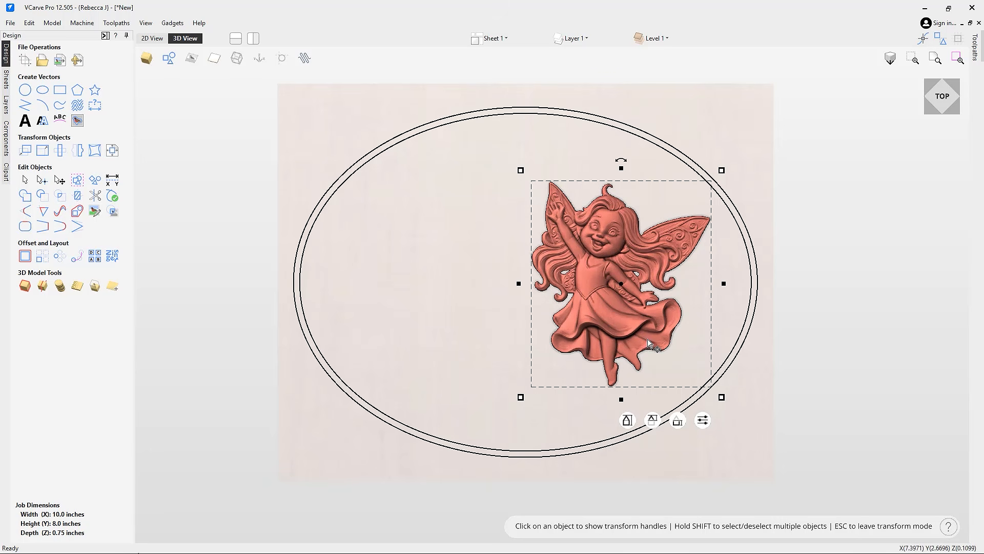
click(626, 423)
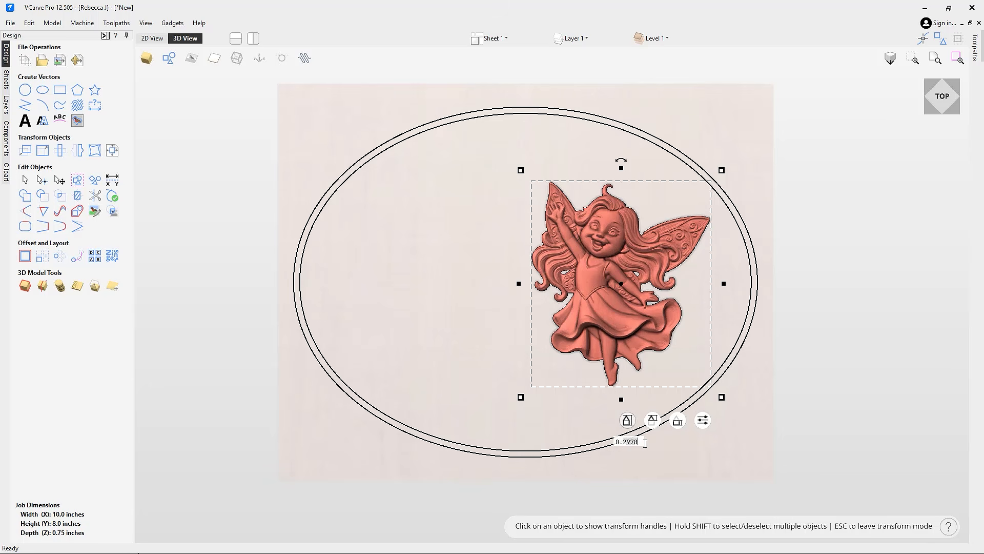
key(BackSpace)
key(BackSpace)
key(BackSpace)
key(BackSpace)
text(35)
key(Return)
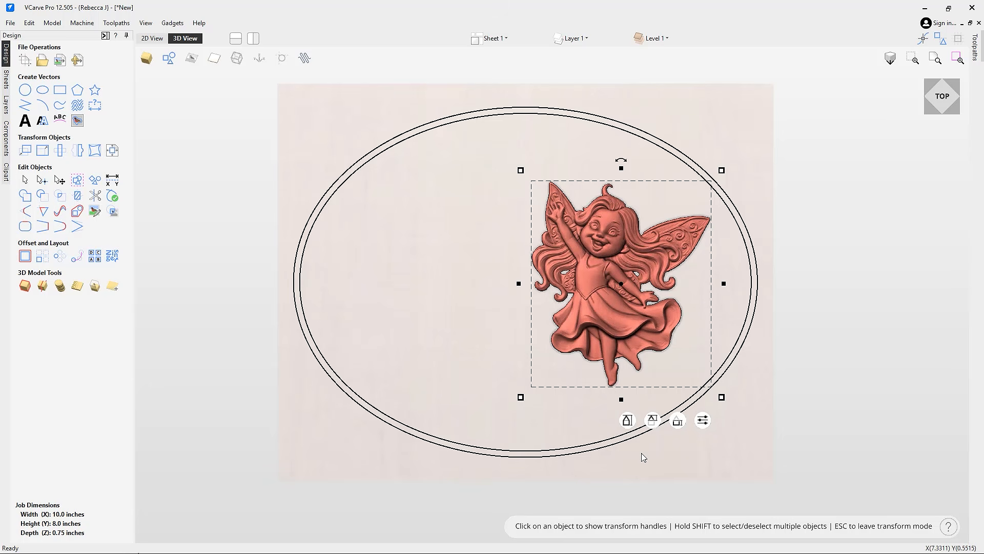
click(643, 458)
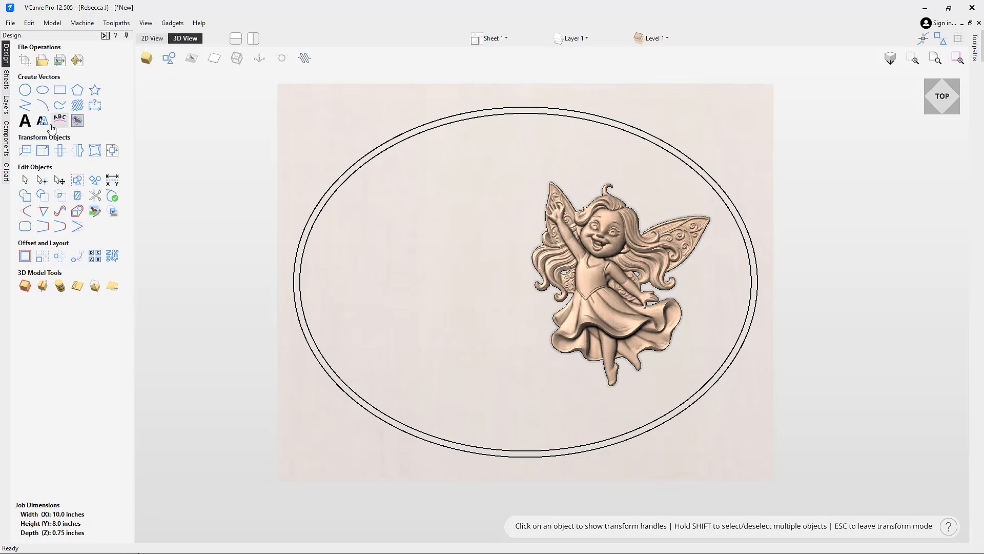
Step: Add the text 'Alex's Room' inside the oval
click(25, 122)
click(393, 258)
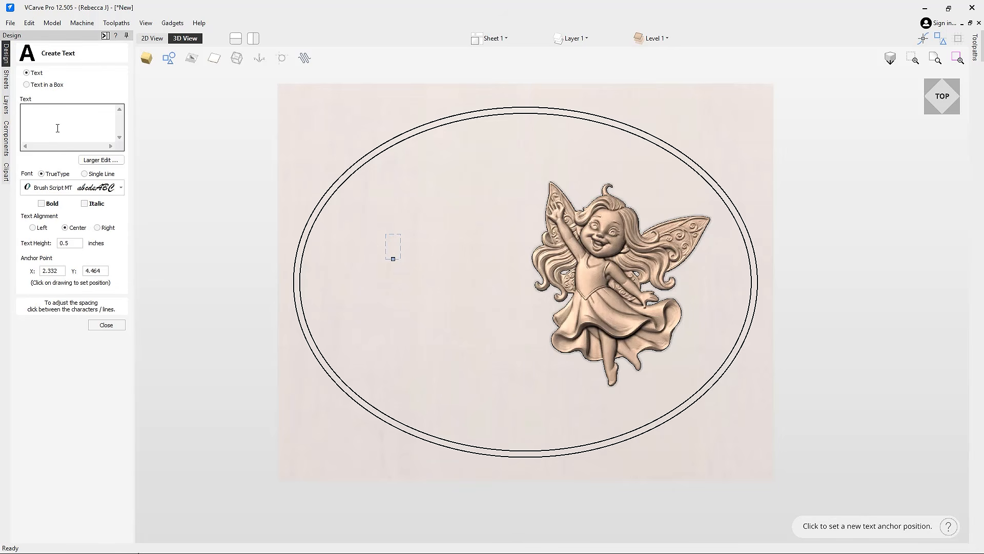
text(Alex's )
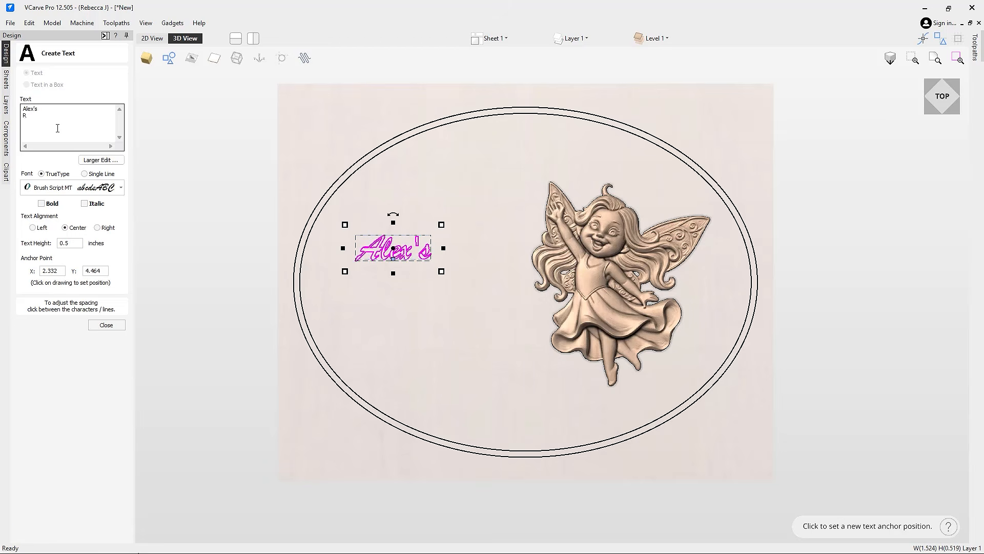
text(Roo.)
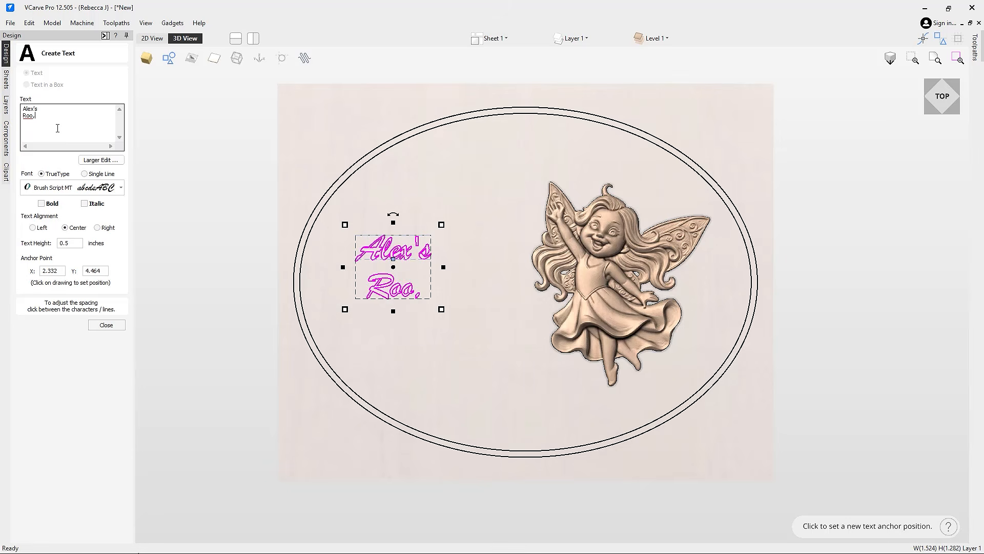
text(m)
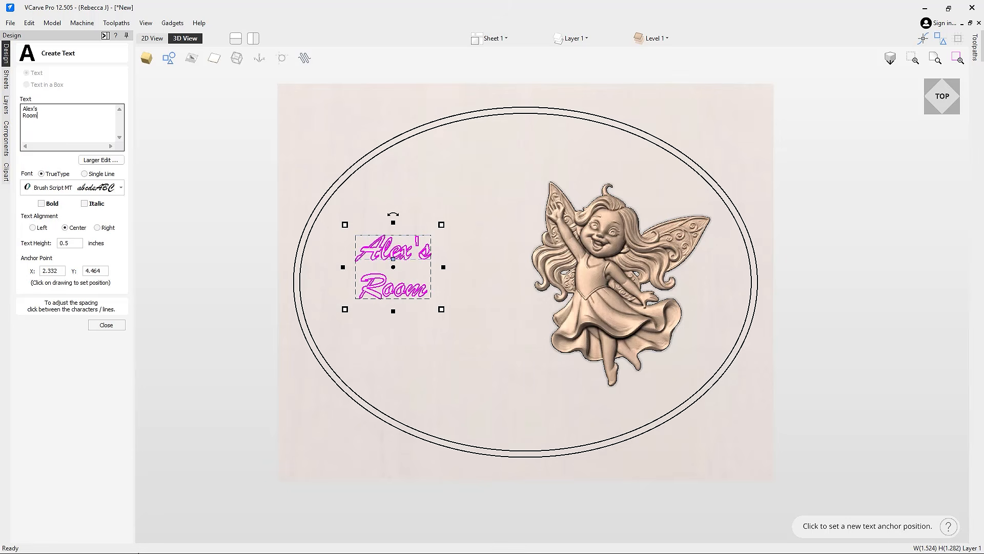
click(106, 325)
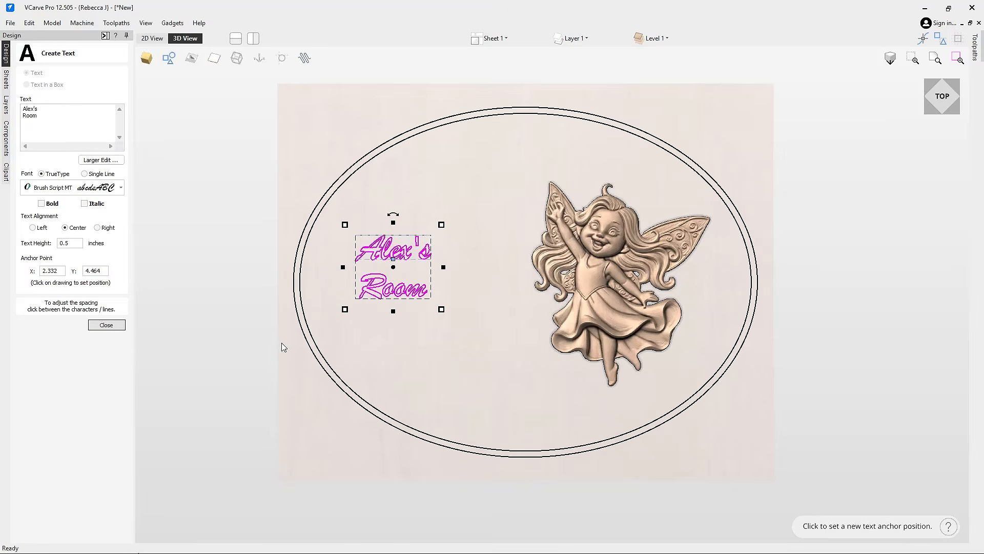
Step: Enlarge 'Alex's Room' to about 3.1 × 2.6 beside the fairy, then show toolpaths
click(430, 300)
drag(446, 313, 517, 423)
drag(437, 275, 432, 245)
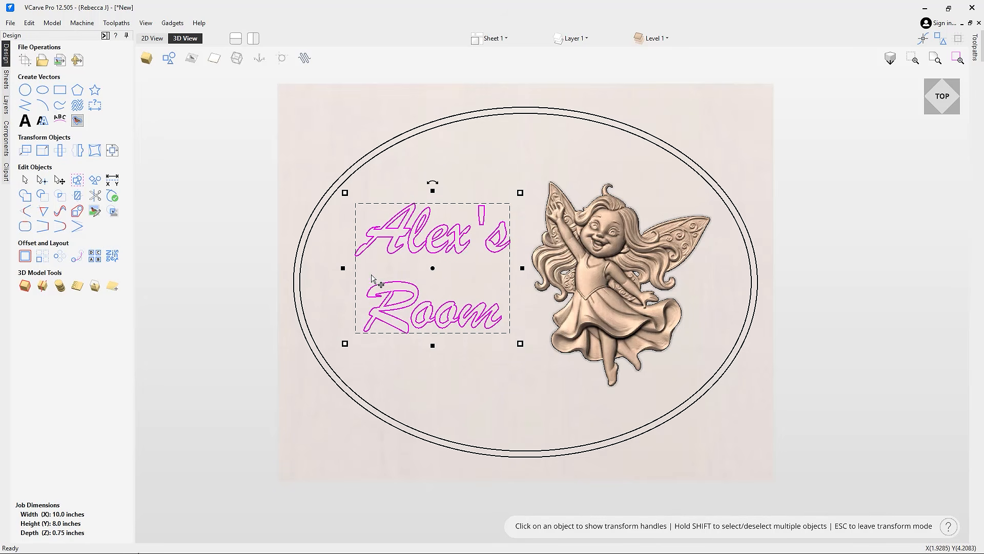
click(399, 264)
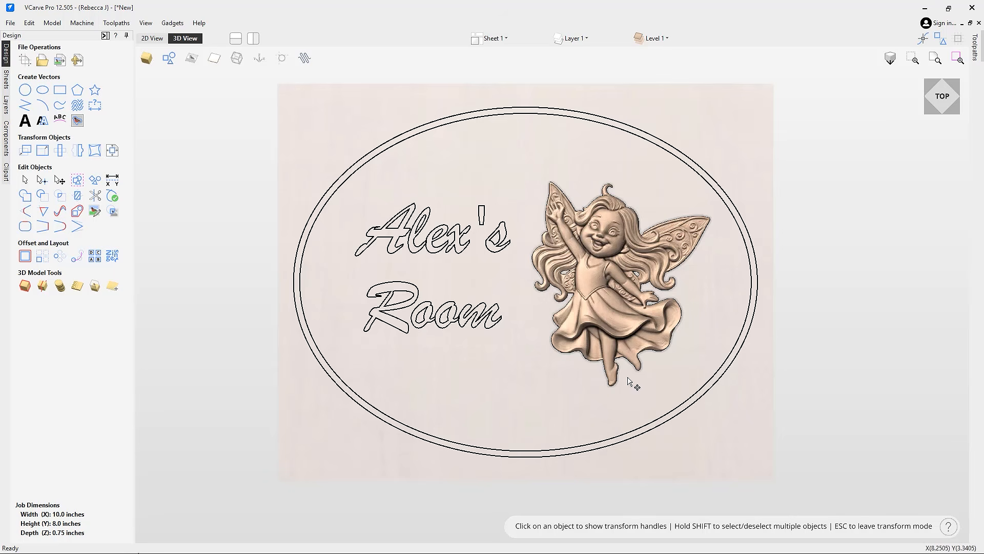
click(105, 35)
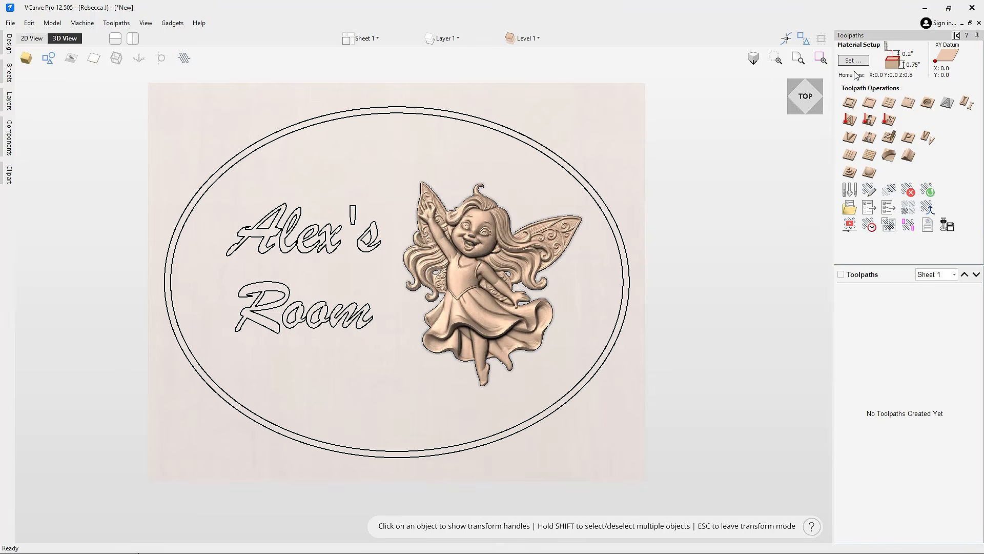
Step: Set the material's Gap Above Model to 0.15 inches, keeping 0.25 below
click(854, 61)
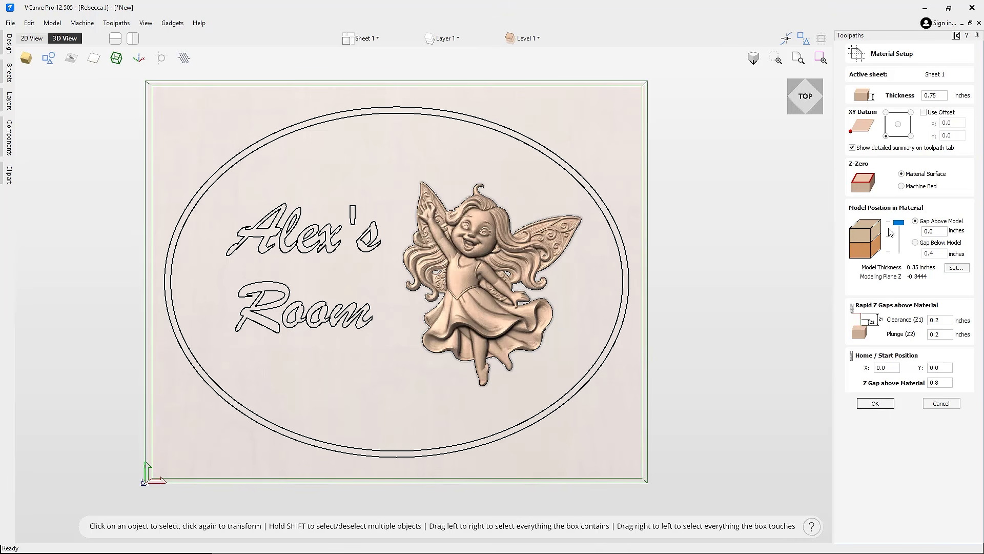
drag(929, 232, 943, 233)
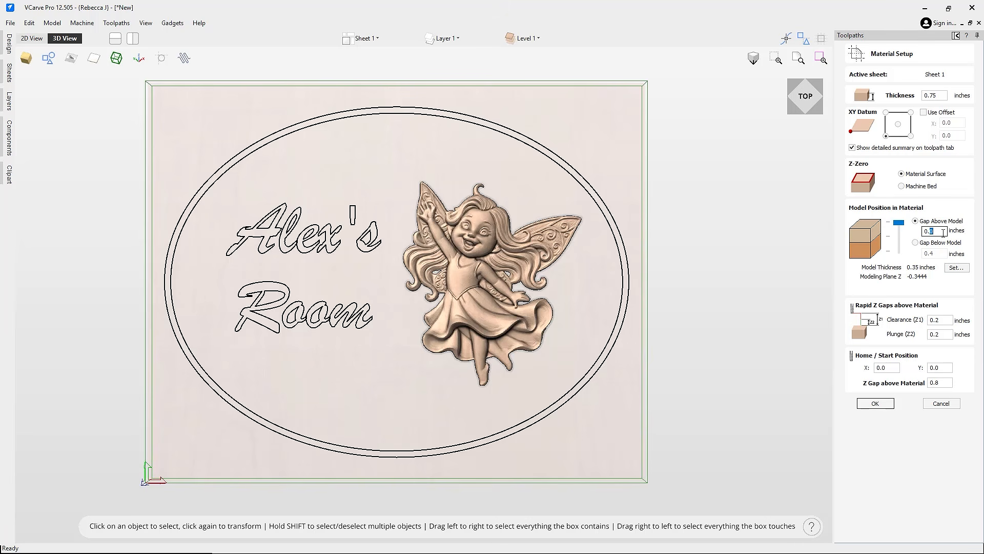
text(15)
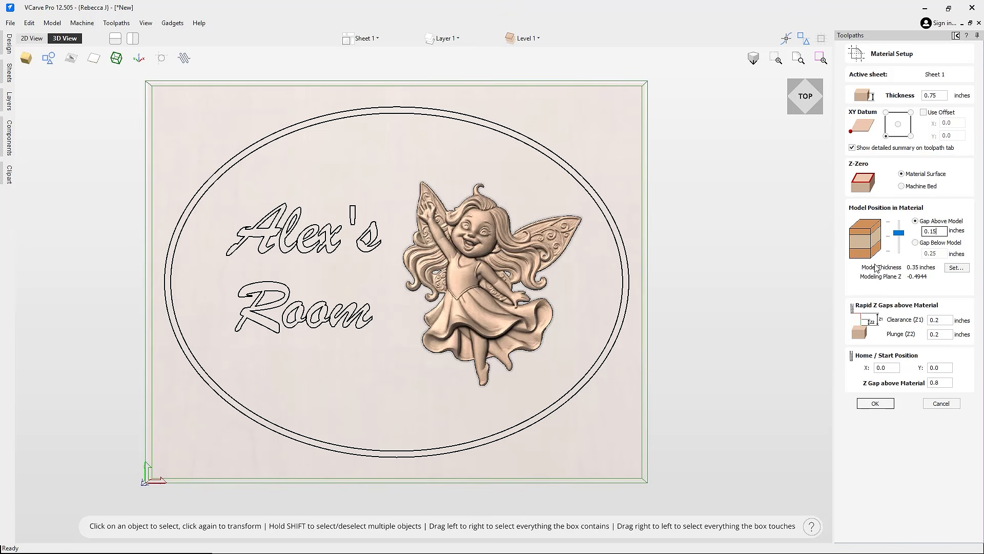
click(876, 404)
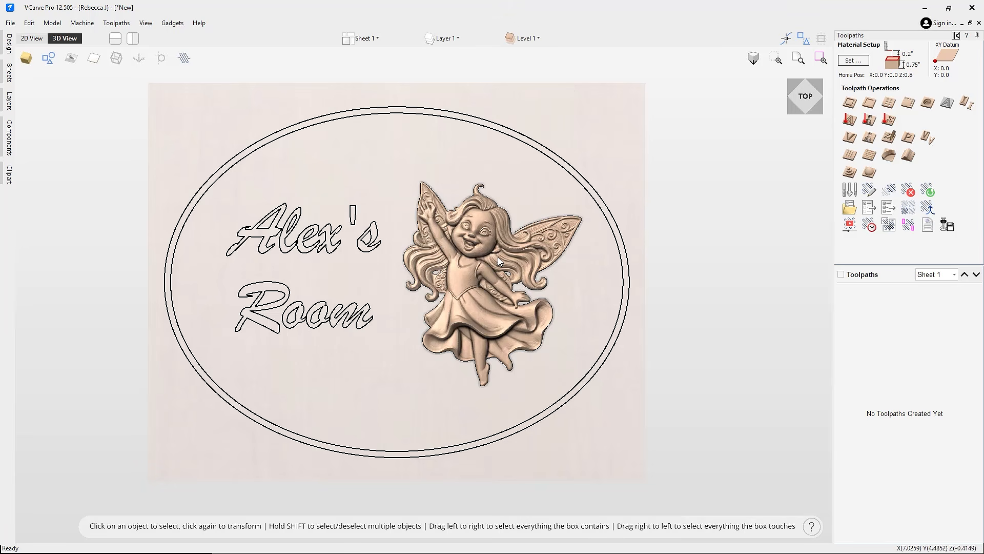
Step: Select the fairy's outline and open a Pocket toolpath with a 1/8-inch end mill, 0.5-inch depth
click(488, 232)
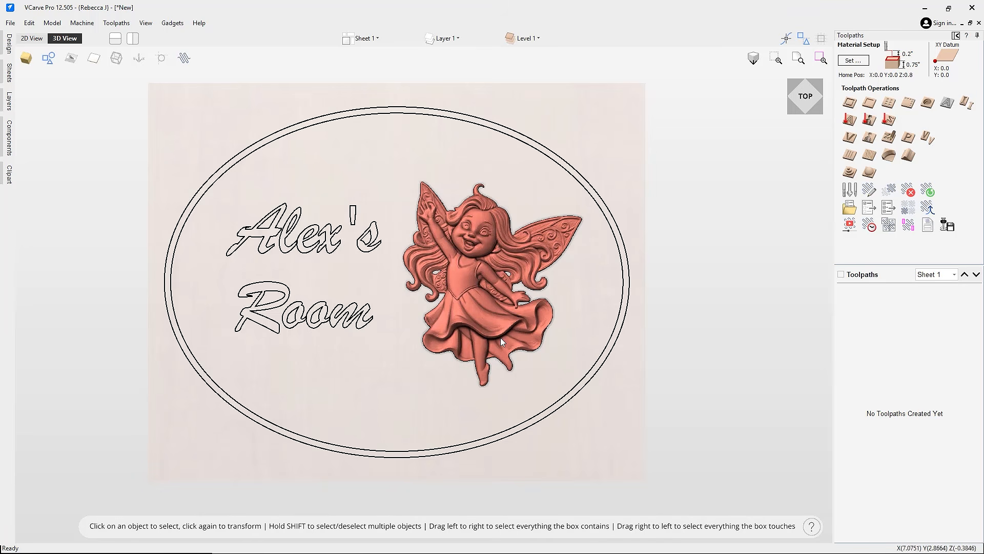
click(9, 47)
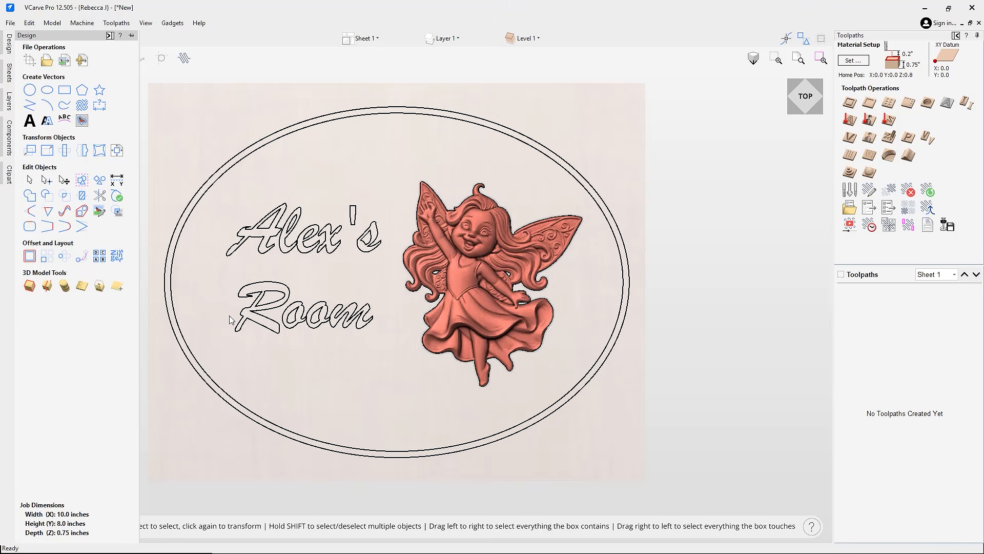
click(545, 276)
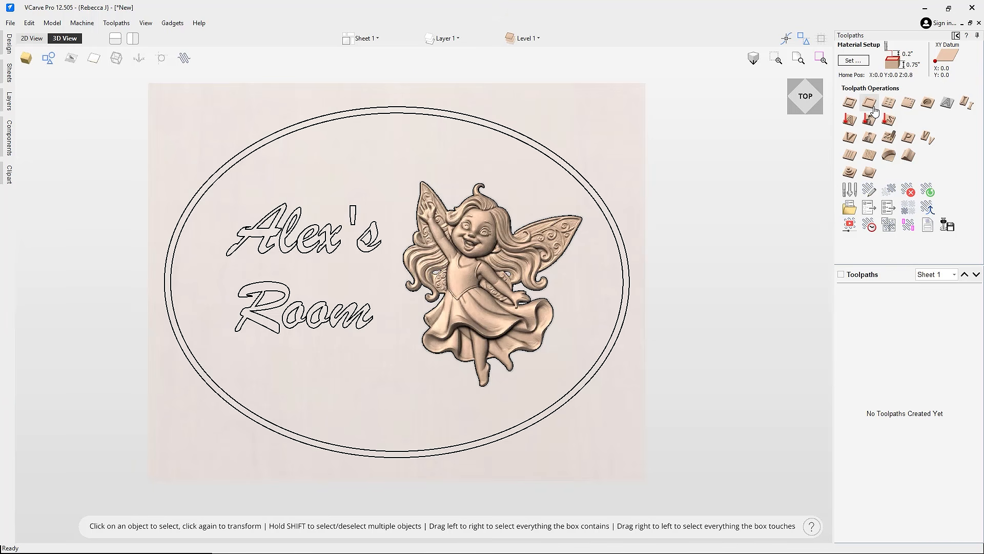
click(870, 148)
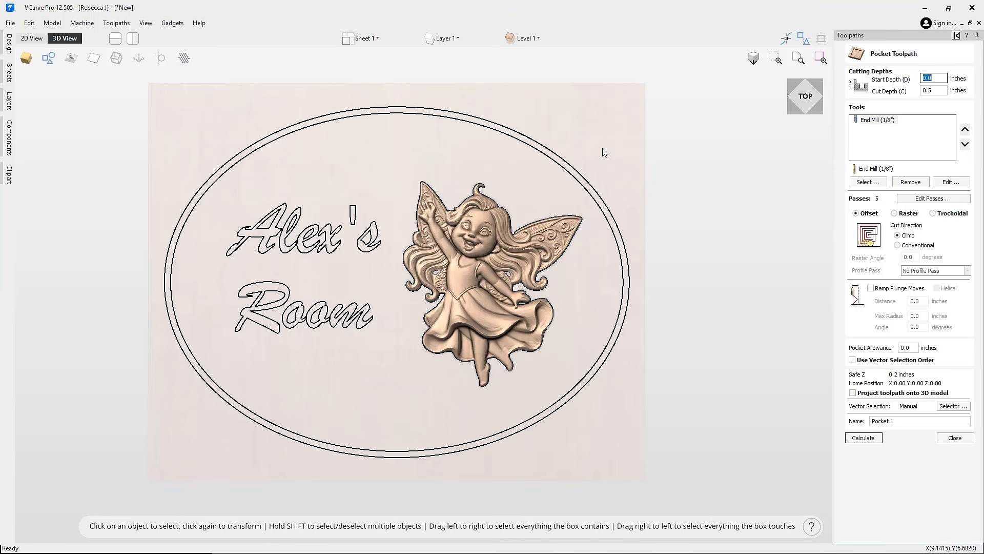
Step: Calculate Pocket 1 between the outer oval and fairy outline and preview it in wood
click(586, 181)
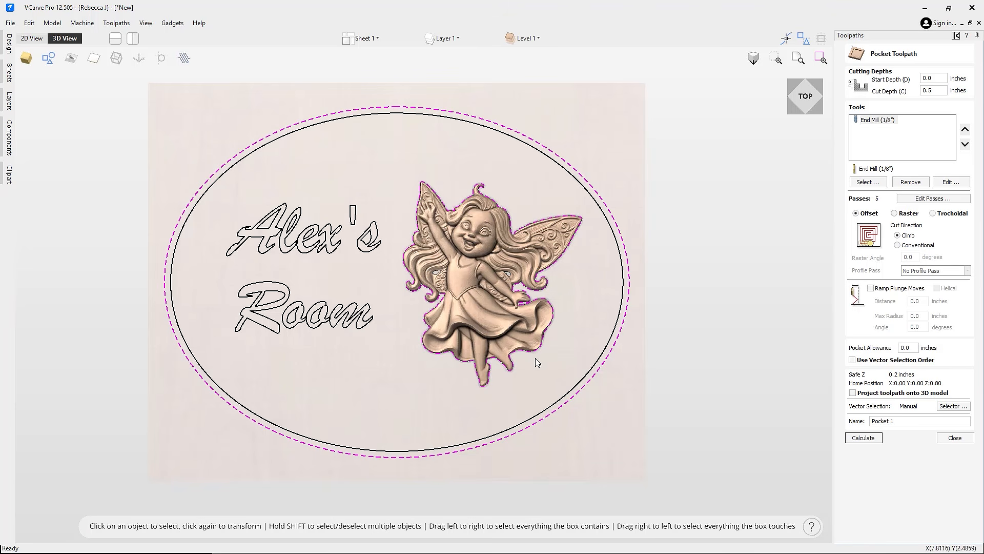
click(864, 439)
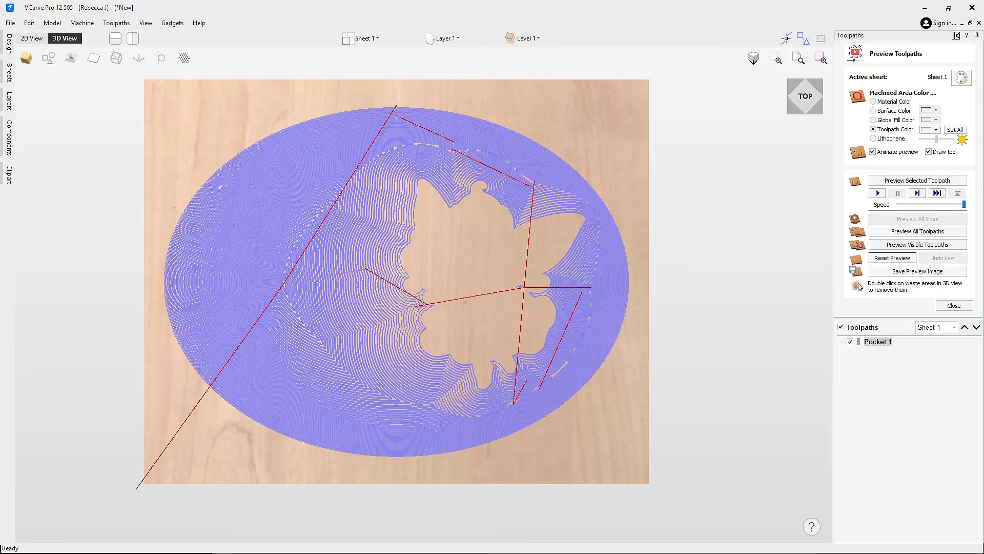
click(926, 183)
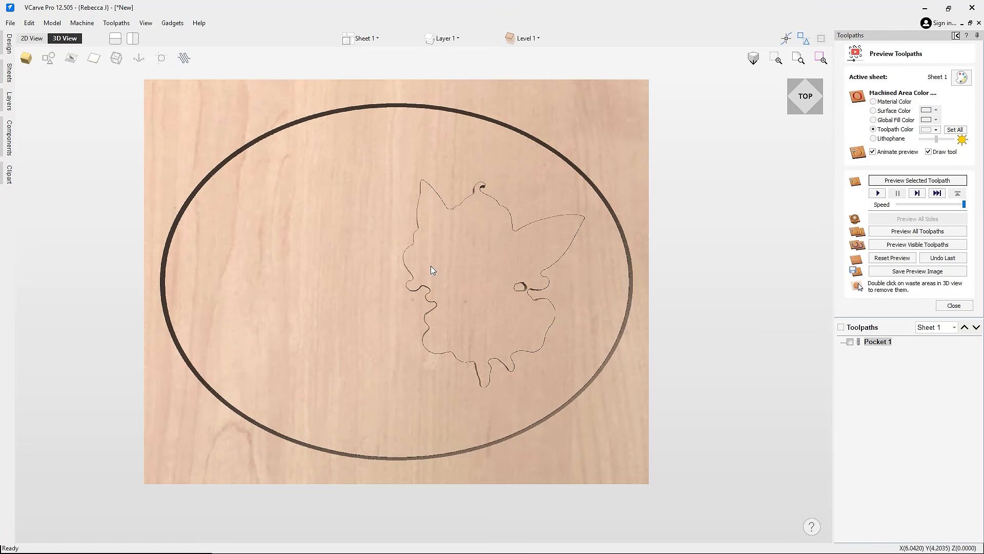
drag(447, 366, 513, 333)
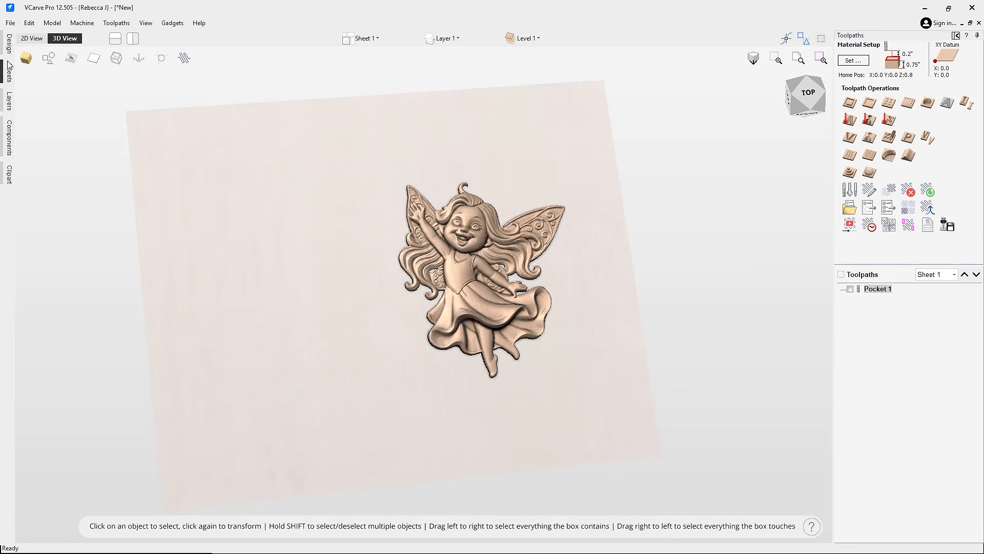
Step: Create 3D Roughing 1 on the fairy outline with a 1/4-inch end mill and preview it
click(48, 57)
click(592, 150)
click(564, 220)
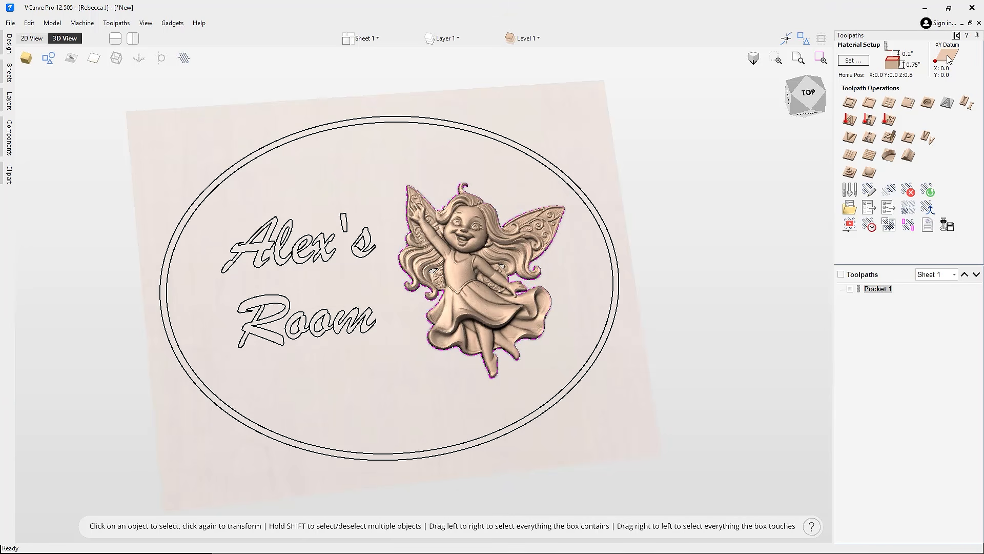
click(850, 172)
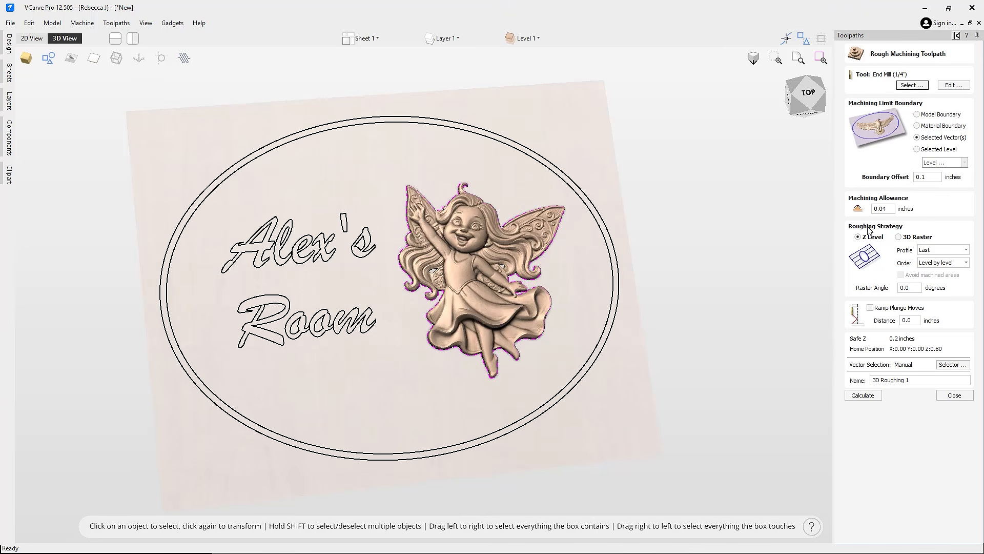
click(862, 395)
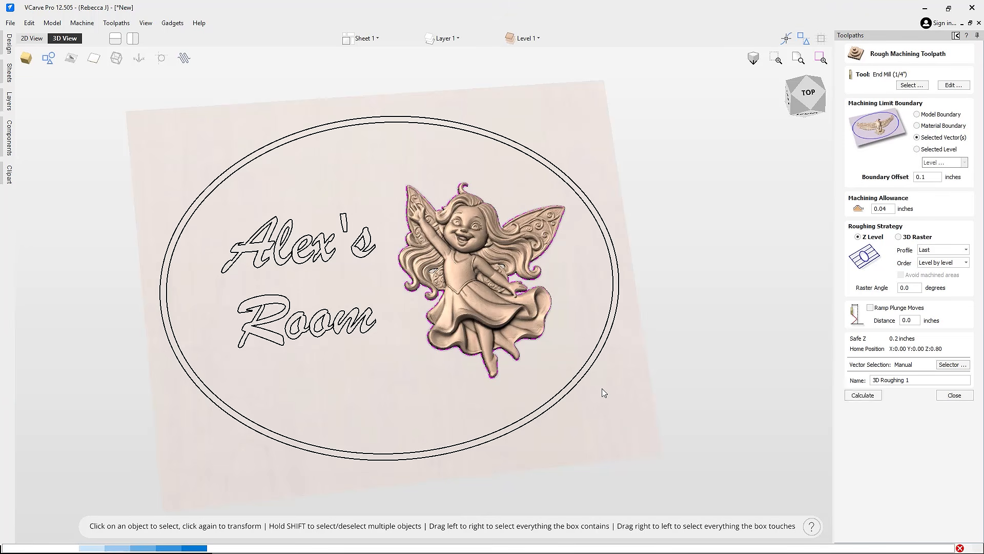
click(917, 180)
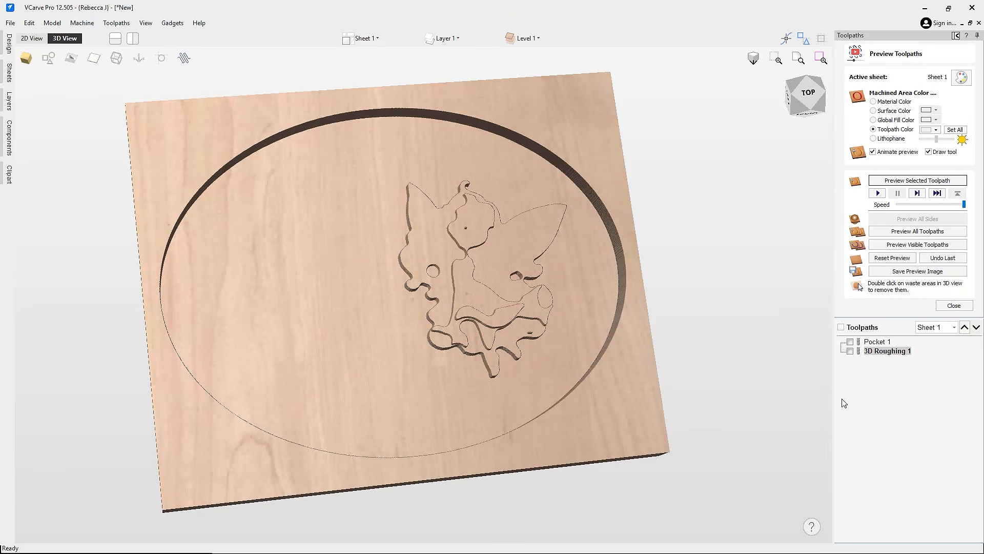
click(954, 305)
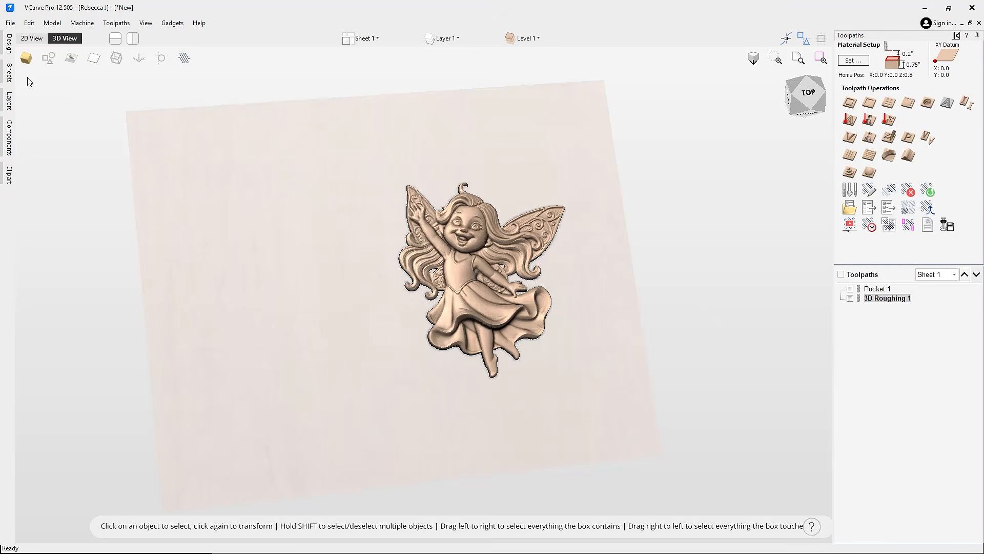
Step: Calculate the 3D Finish 2 toolpath for the fairy and inspect its simulated relief
click(49, 58)
click(869, 172)
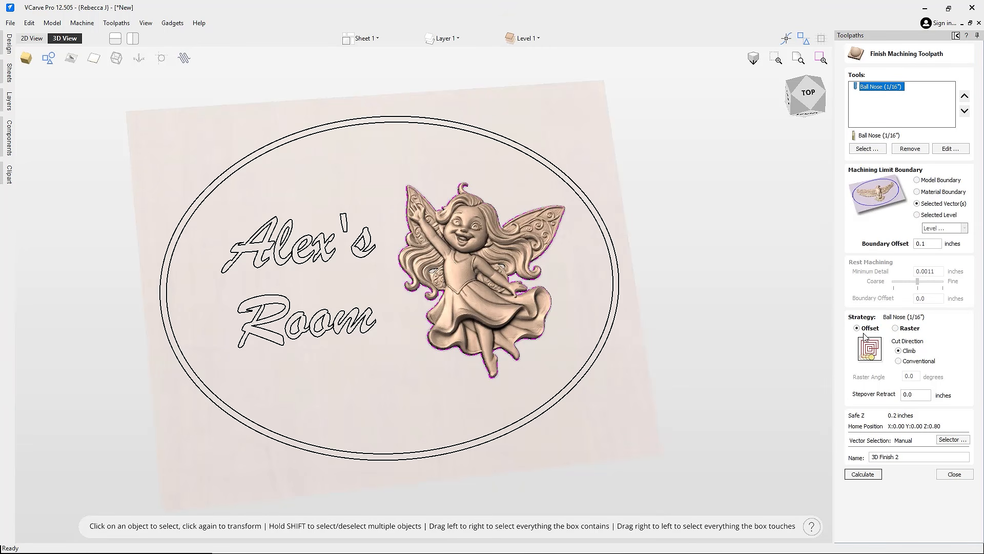
click(863, 474)
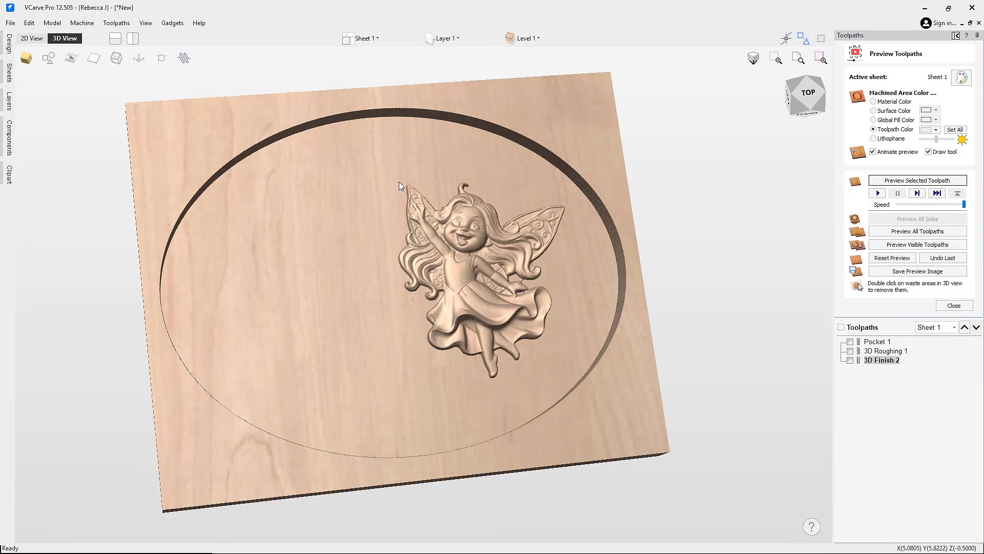
drag(420, 244, 457, 265)
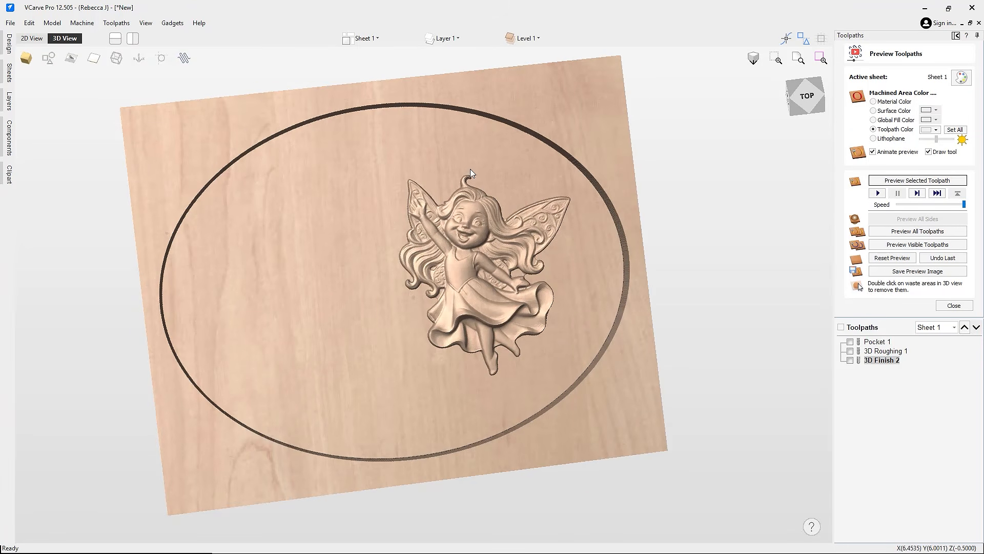
drag(505, 353, 382, 274)
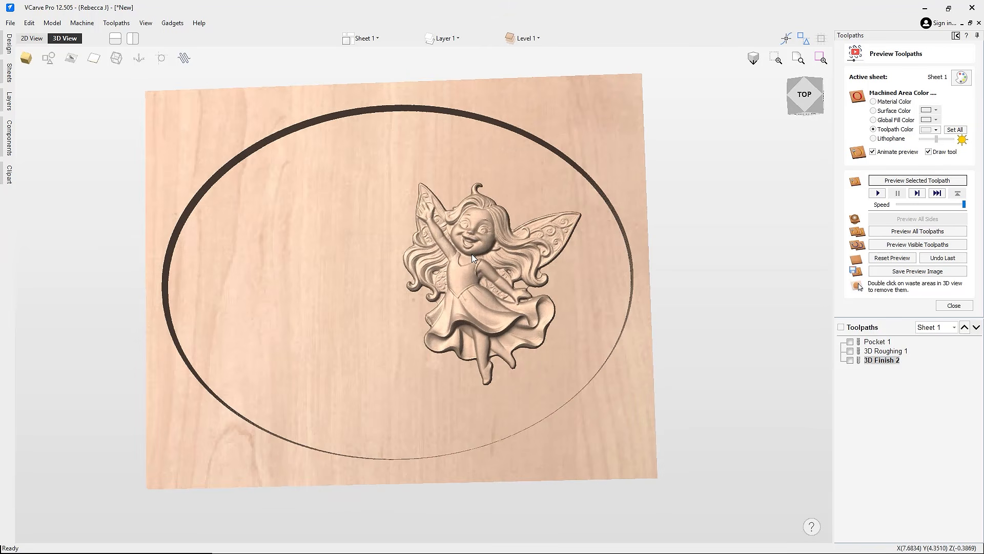
drag(439, 484, 523, 331)
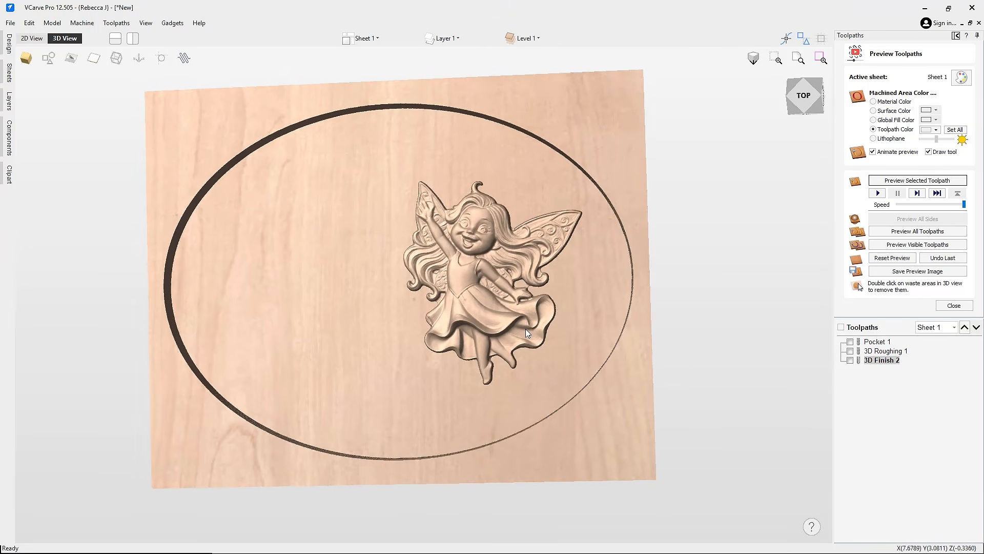
click(954, 305)
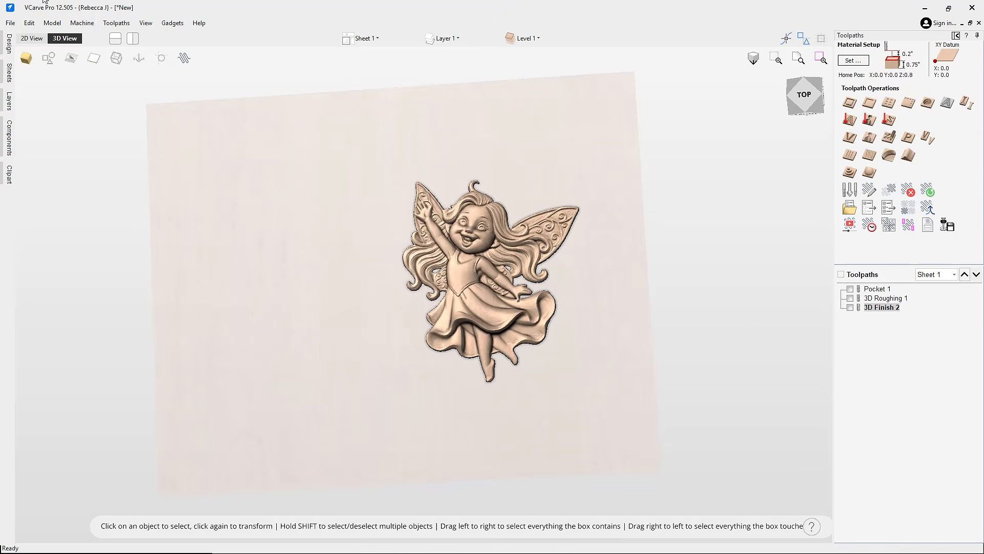
Step: Create V-Carve 1 on the 'Alex's Room' lettering with a 60° V-bit and preview it
click(49, 58)
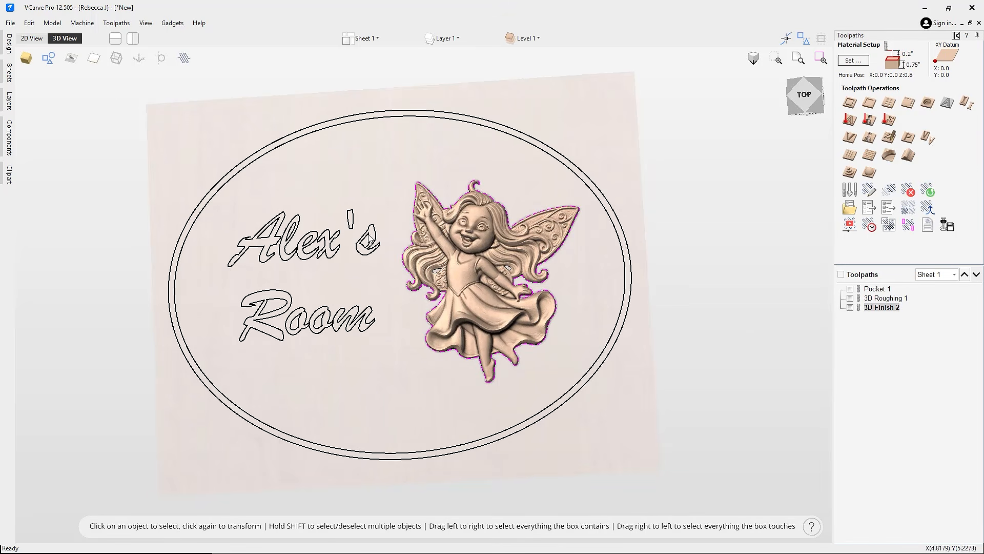
click(316, 297)
click(337, 238)
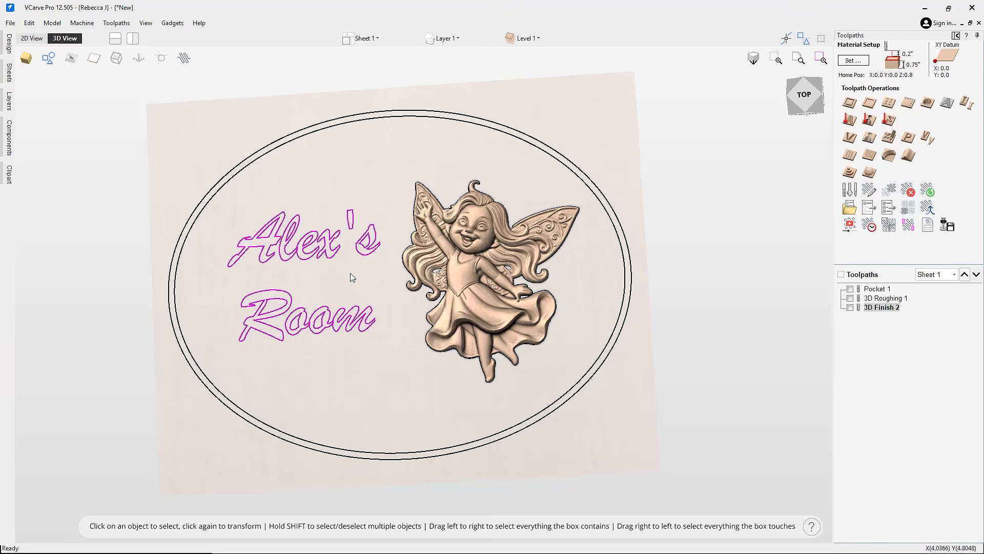
click(850, 137)
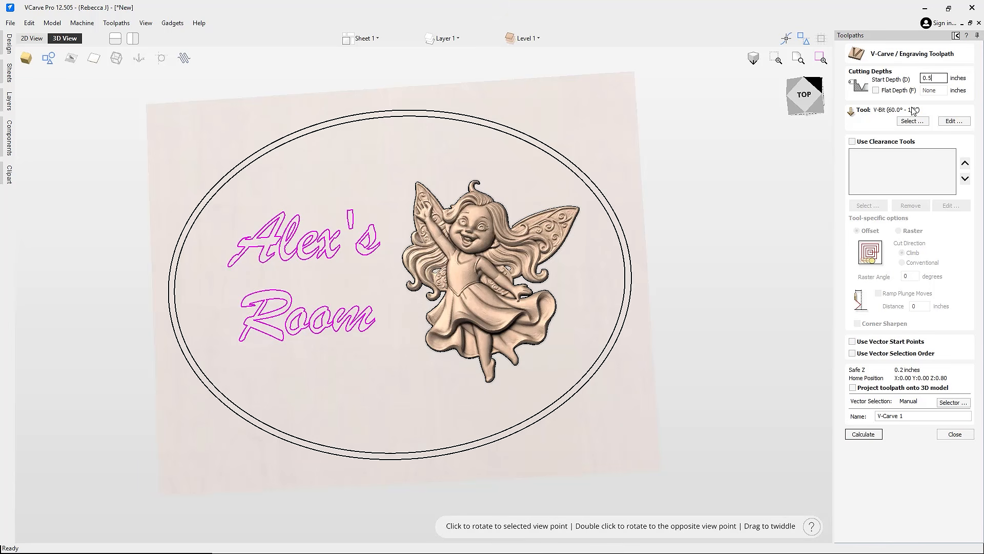
click(863, 434)
click(917, 179)
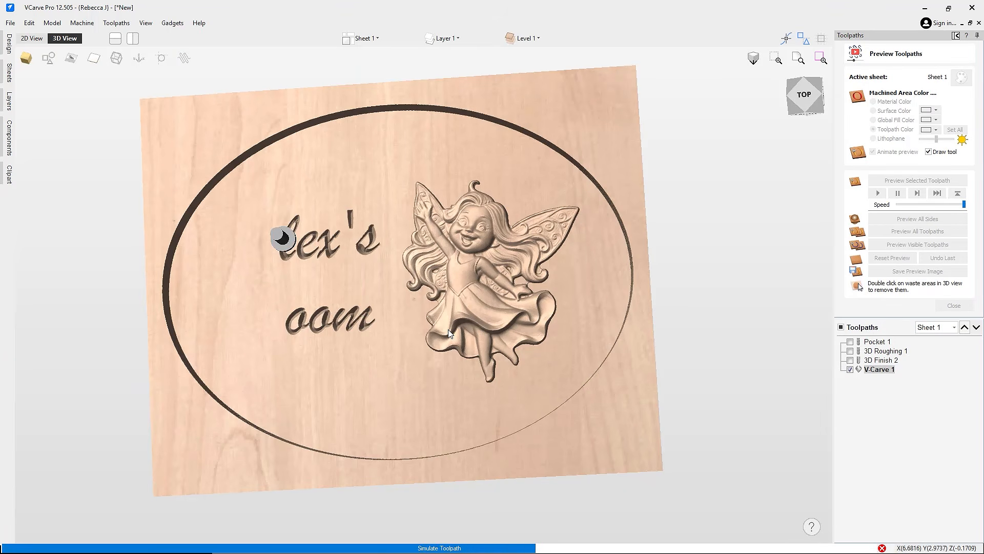
drag(416, 382, 371, 349)
click(954, 305)
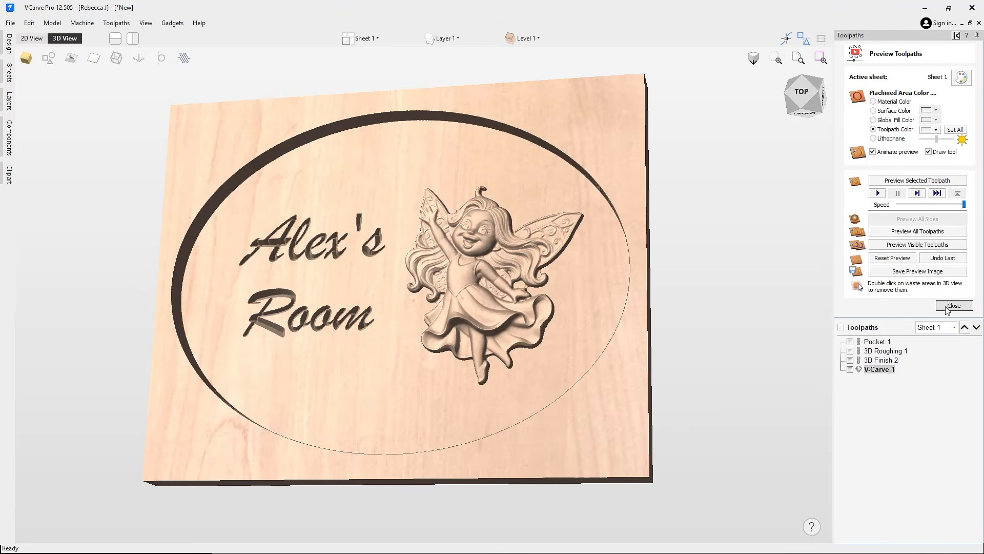
Step: Add Chamfer 1 bevelling the inner oval 0.125 inches with a 90° V-bit, and preview it
click(49, 69)
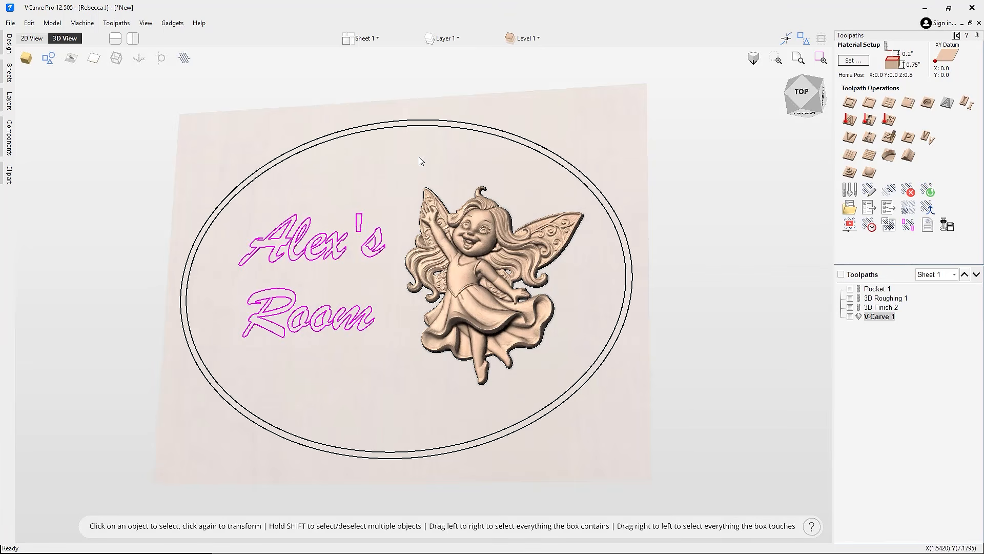
click(570, 176)
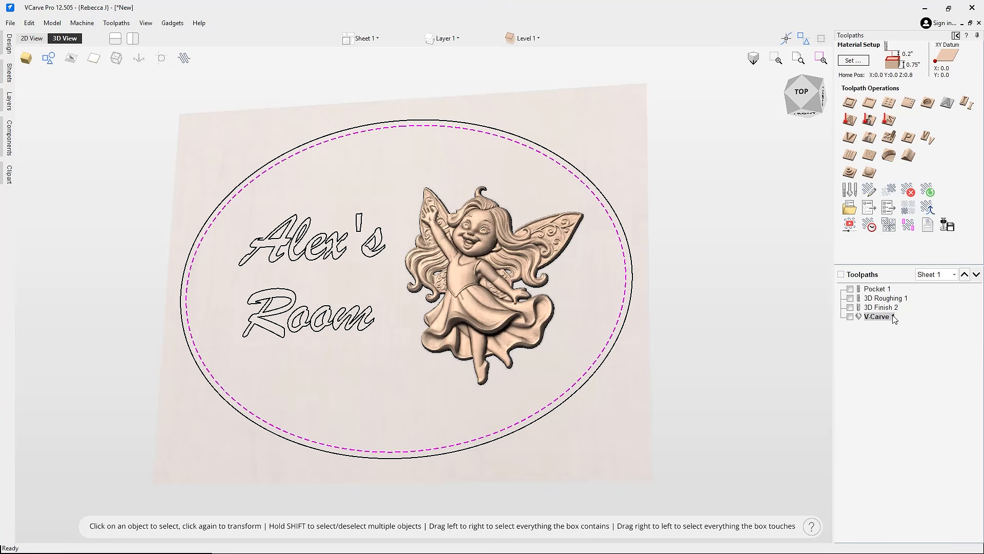
click(889, 155)
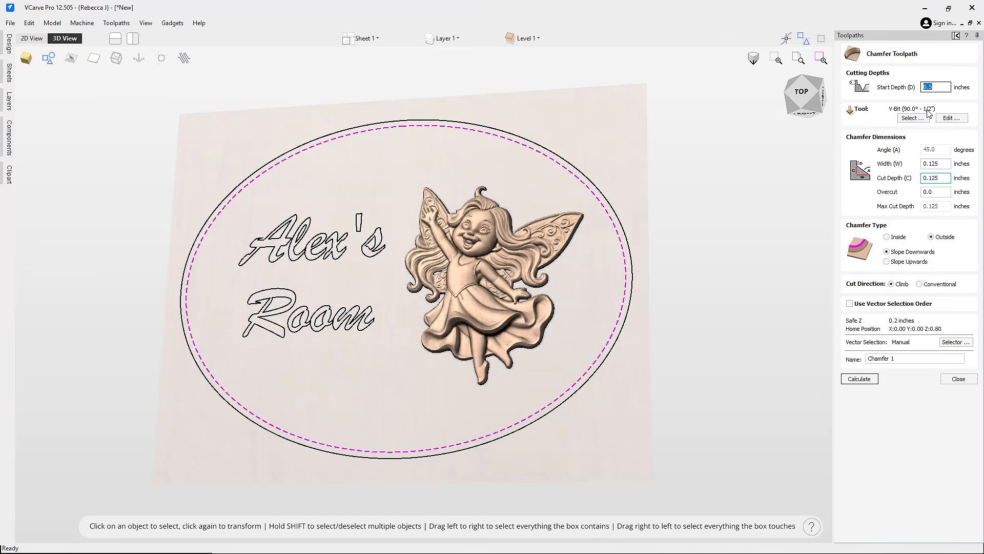
click(864, 378)
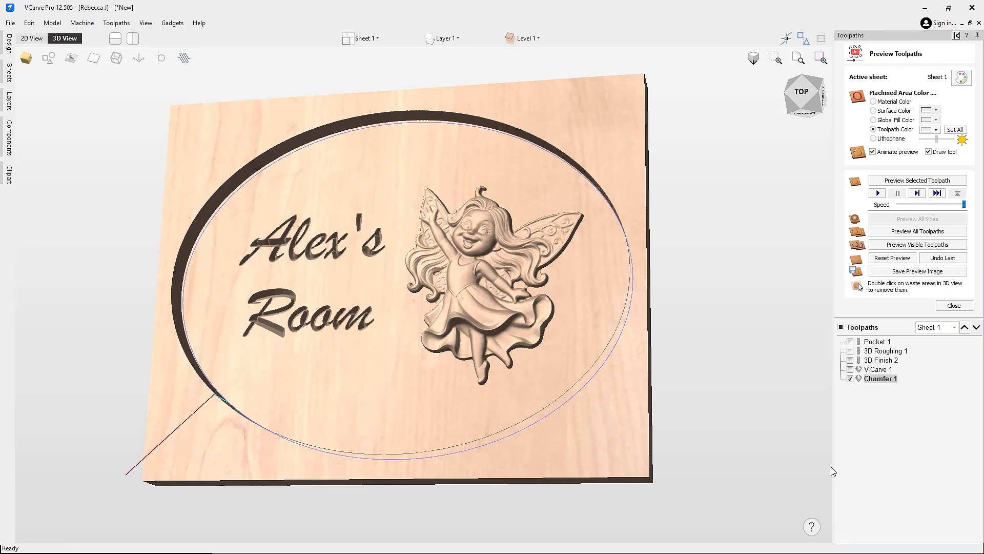
click(917, 180)
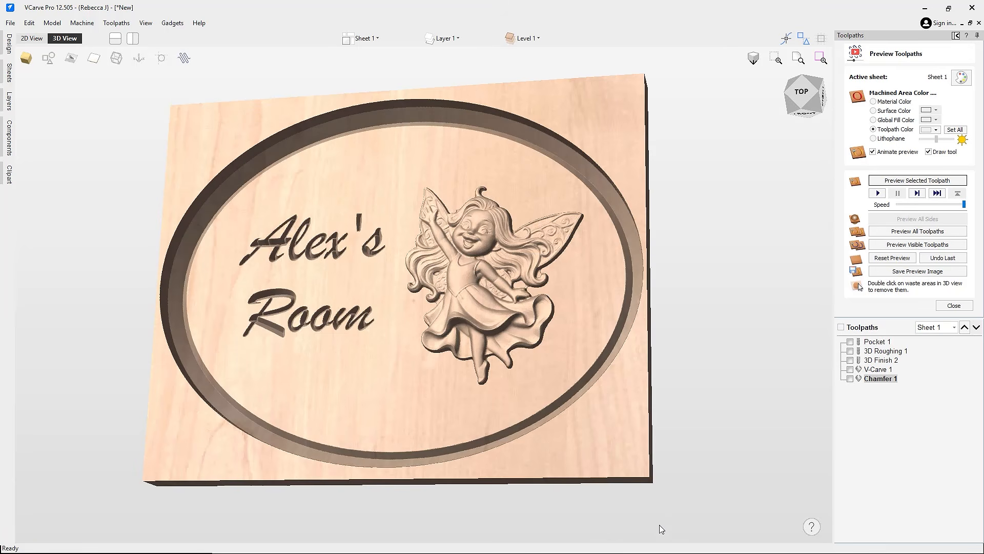
drag(378, 223, 505, 338)
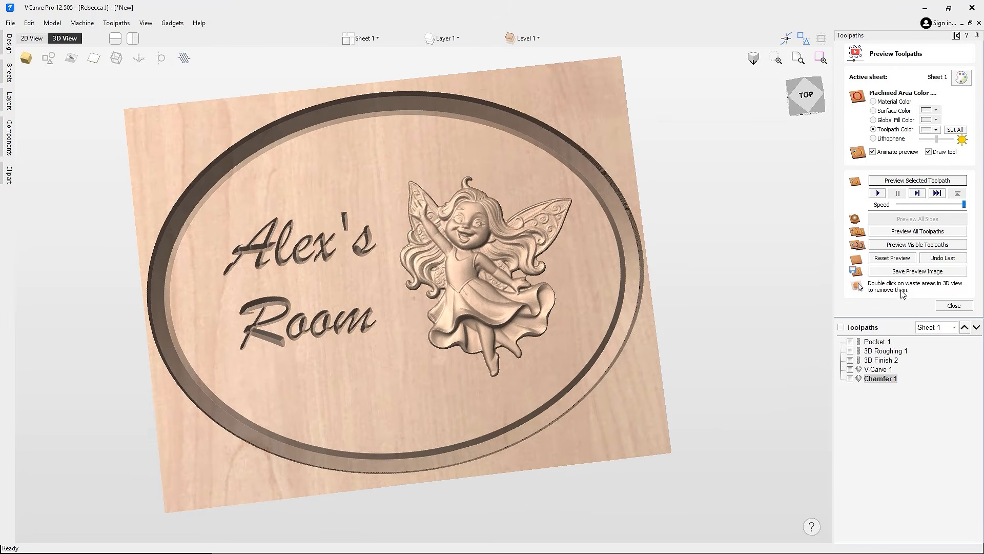
click(954, 305)
Step: Calculate Profile 1 around the outer oval and remove the waste in the preview
click(48, 58)
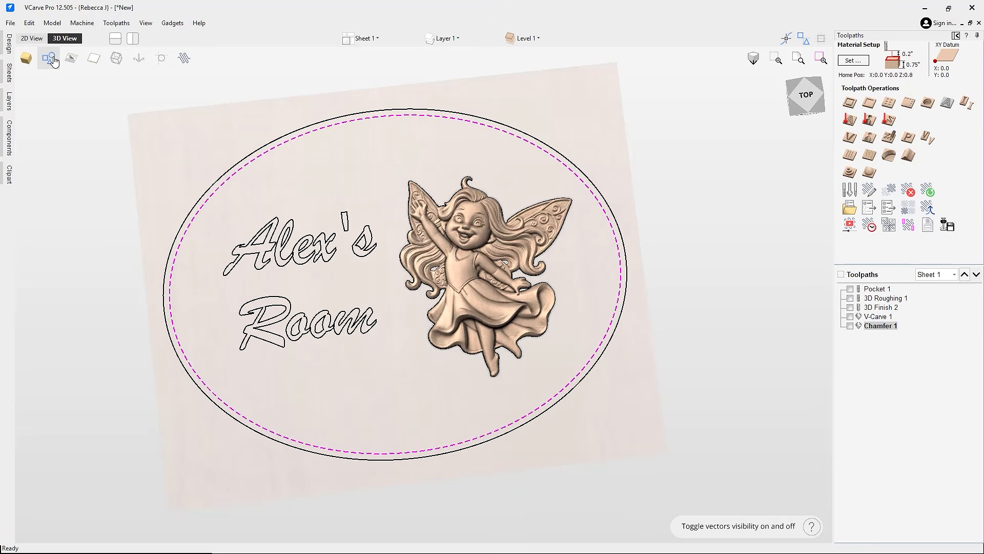
click(602, 188)
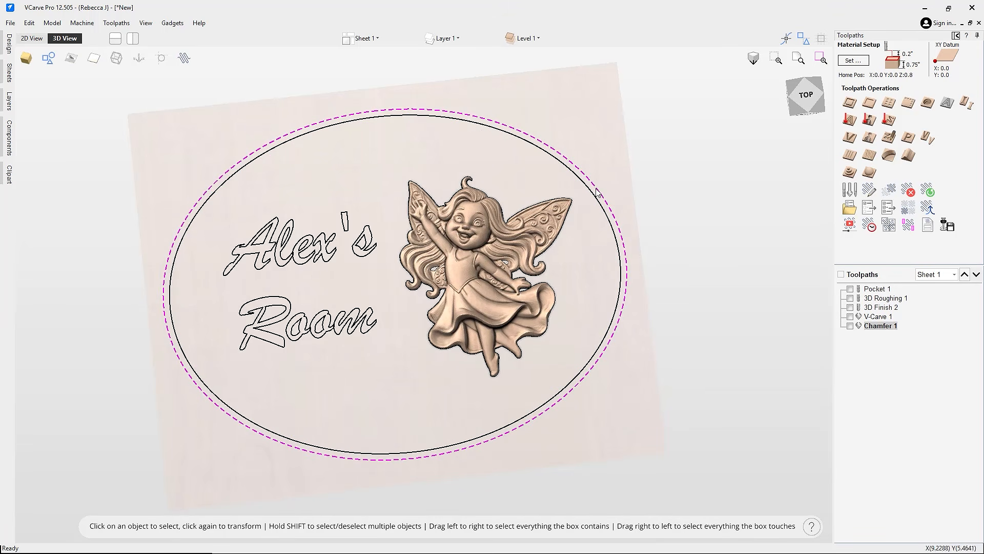
click(850, 102)
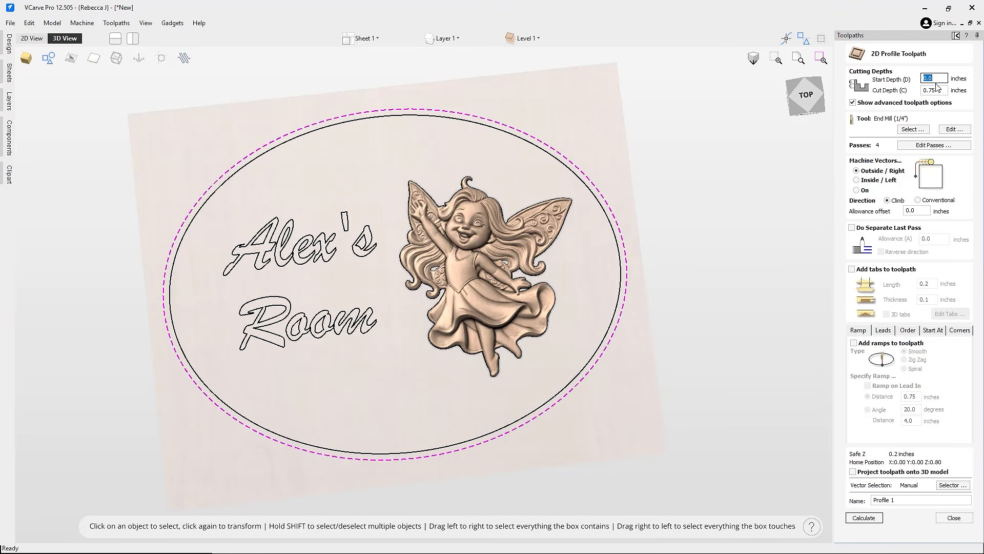
click(863, 517)
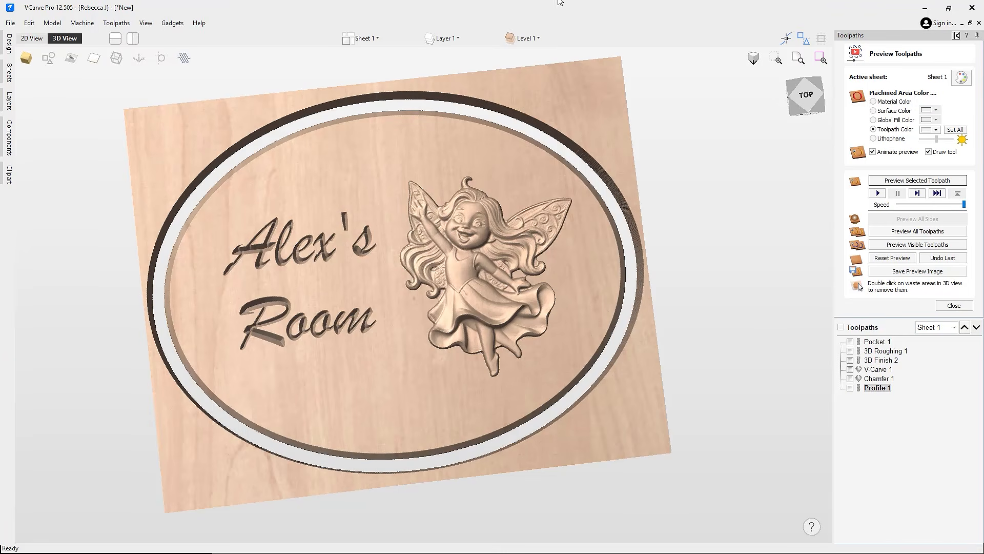
double_click(564, 102)
drag(208, 282, 309, 211)
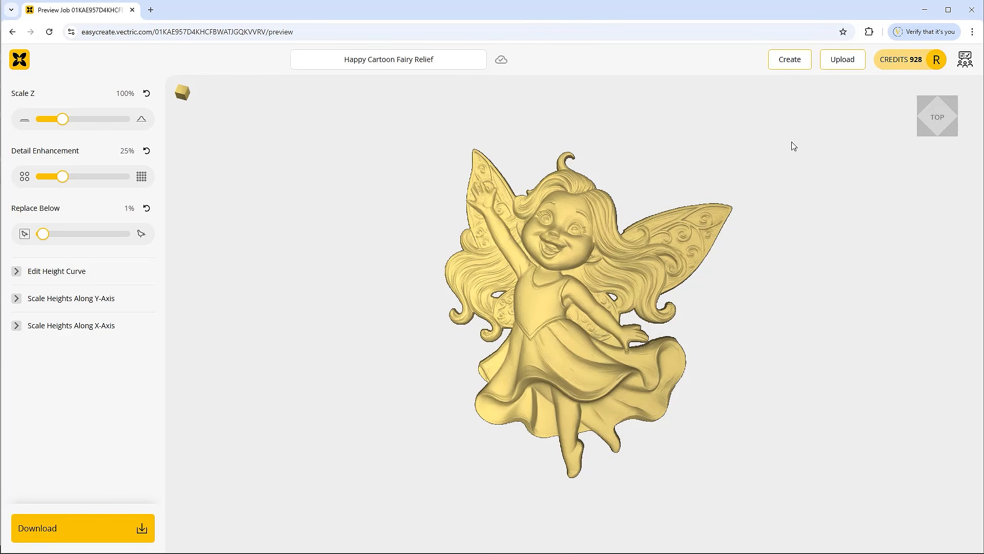
Step: Open the Happy Cartoon Fairy Relief project from Image History, then return to the 19-project list
click(917, 65)
click(889, 118)
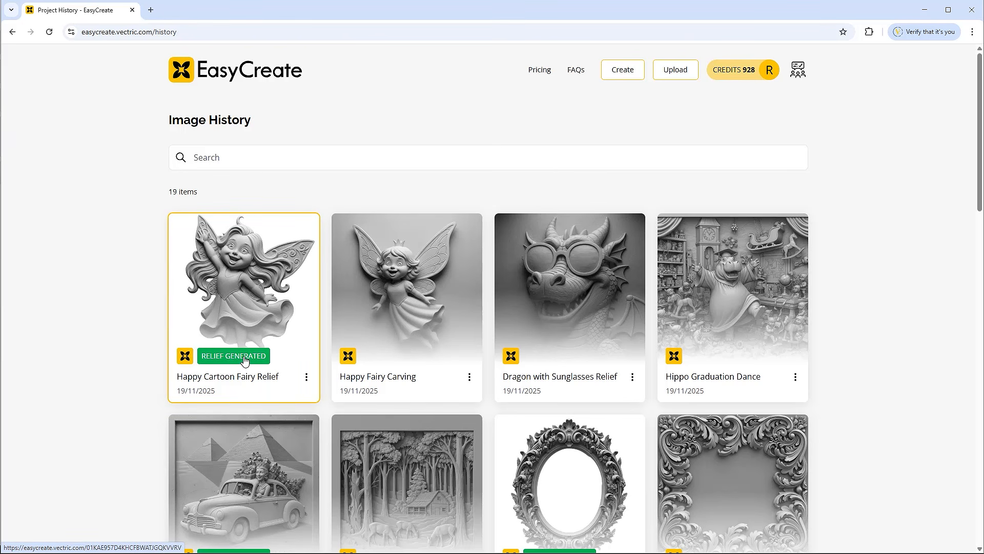
click(272, 296)
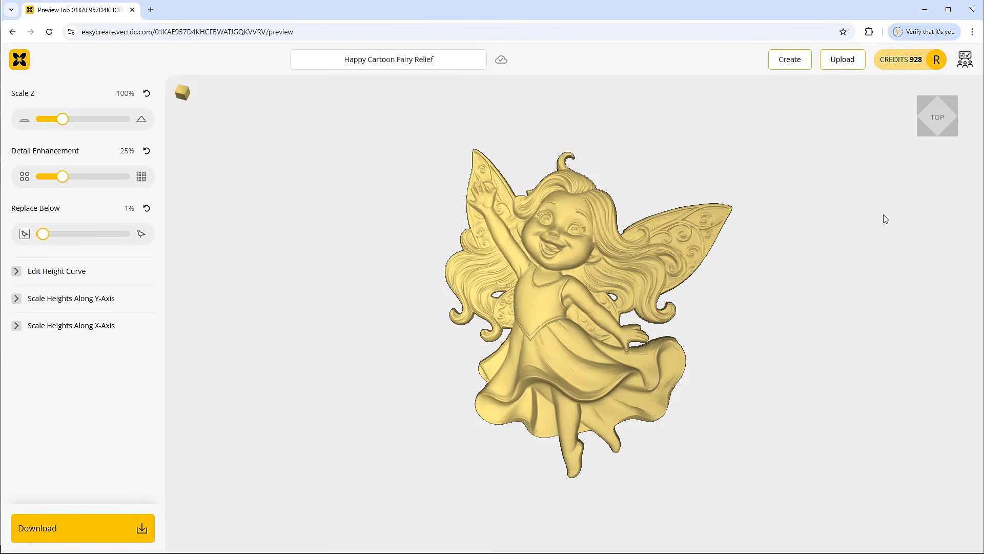
click(927, 64)
click(885, 119)
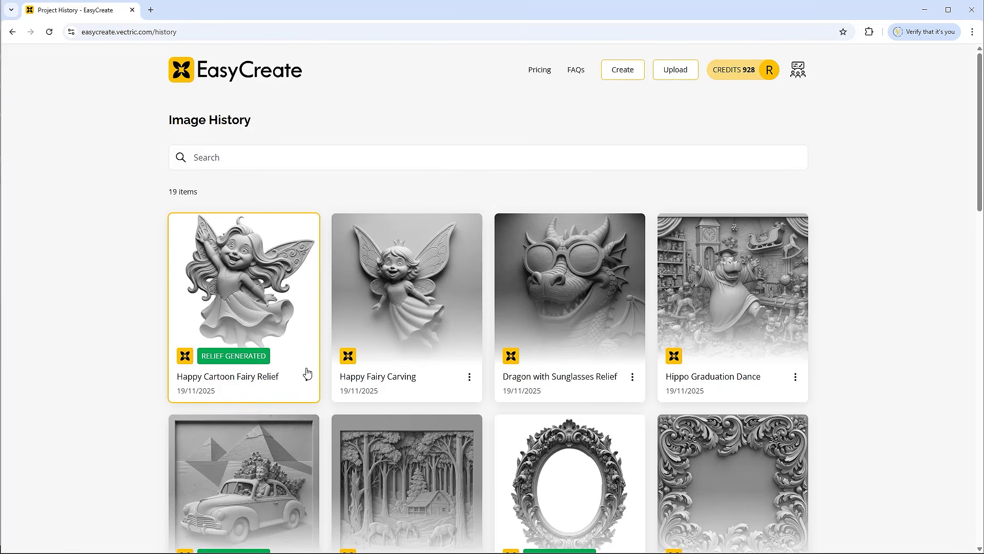
click(306, 378)
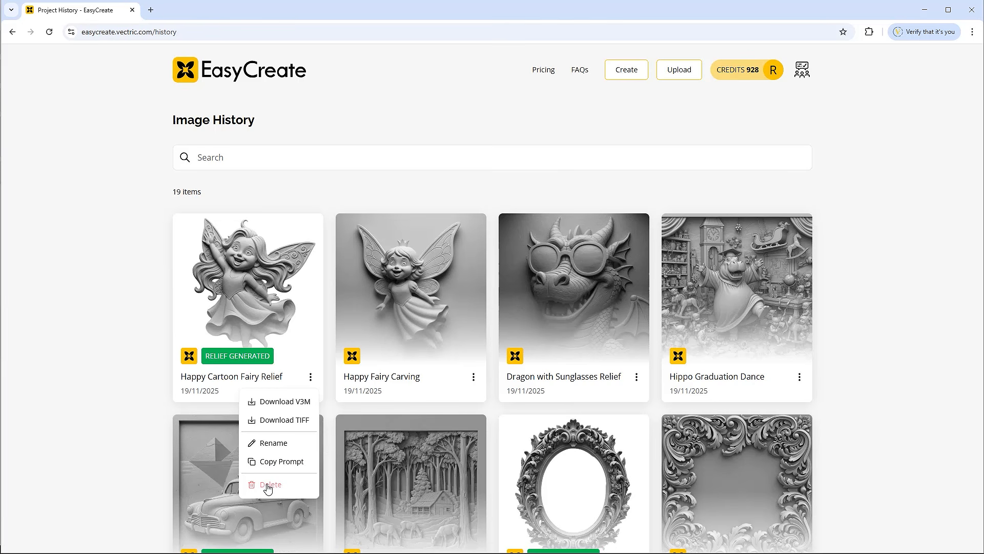
click(36, 260)
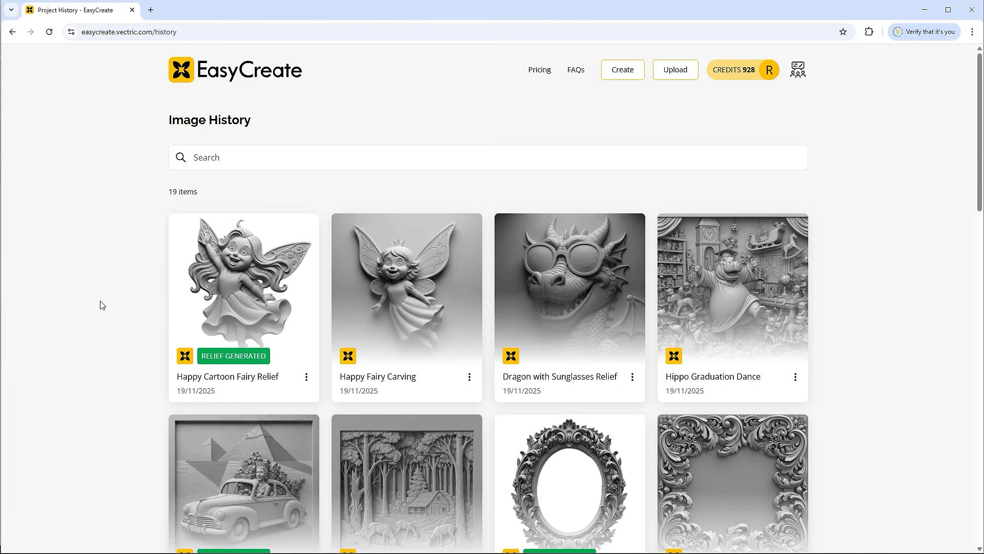